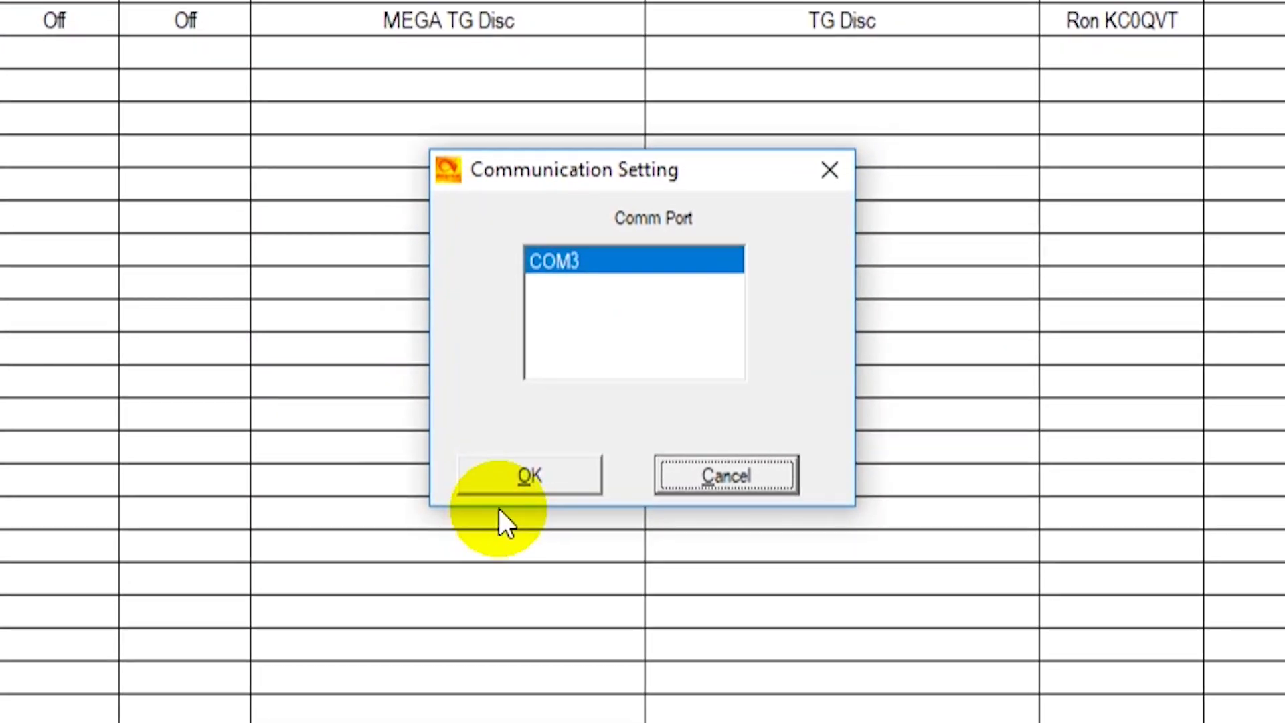
Step: Read the radio's stored data over COM3 and dismiss the Read Data Completed message
left_click(516, 485)
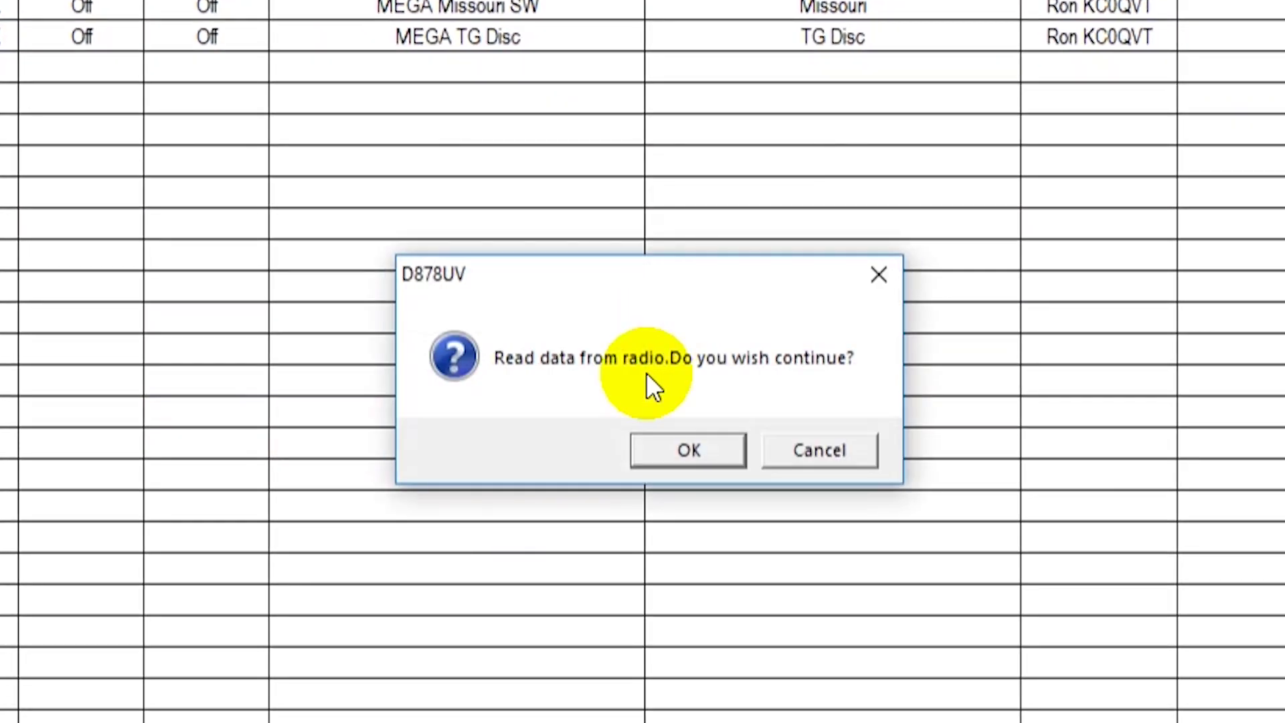
left_click(661, 402)
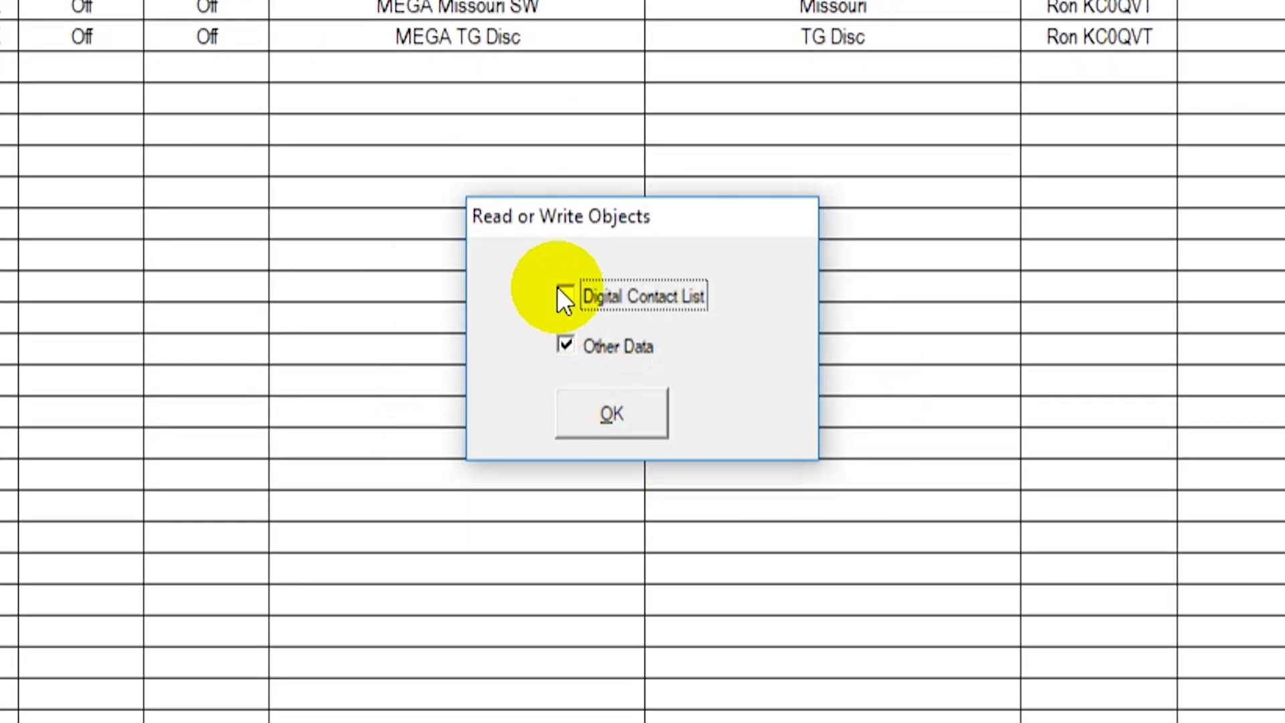
left_click(595, 408)
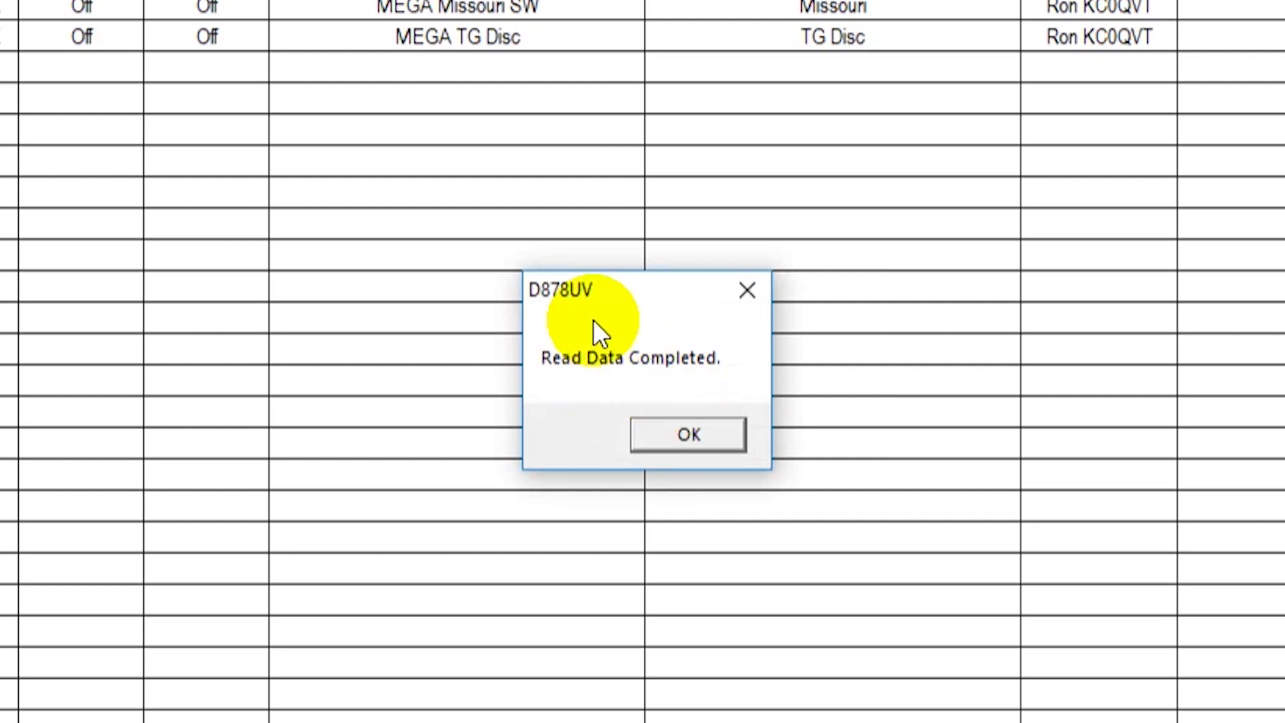
left_click(703, 431)
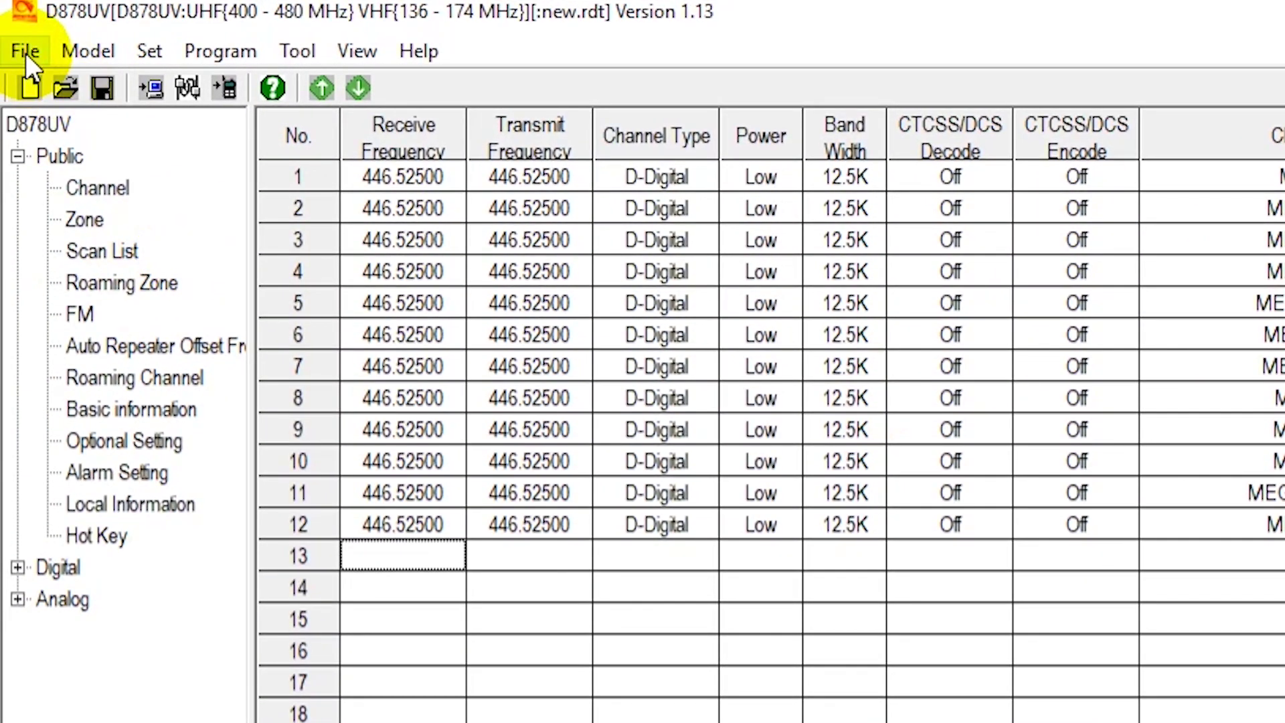
Step: Return to the Public > Channel list showing the twelve 446.52500 channels
left_click(25, 51)
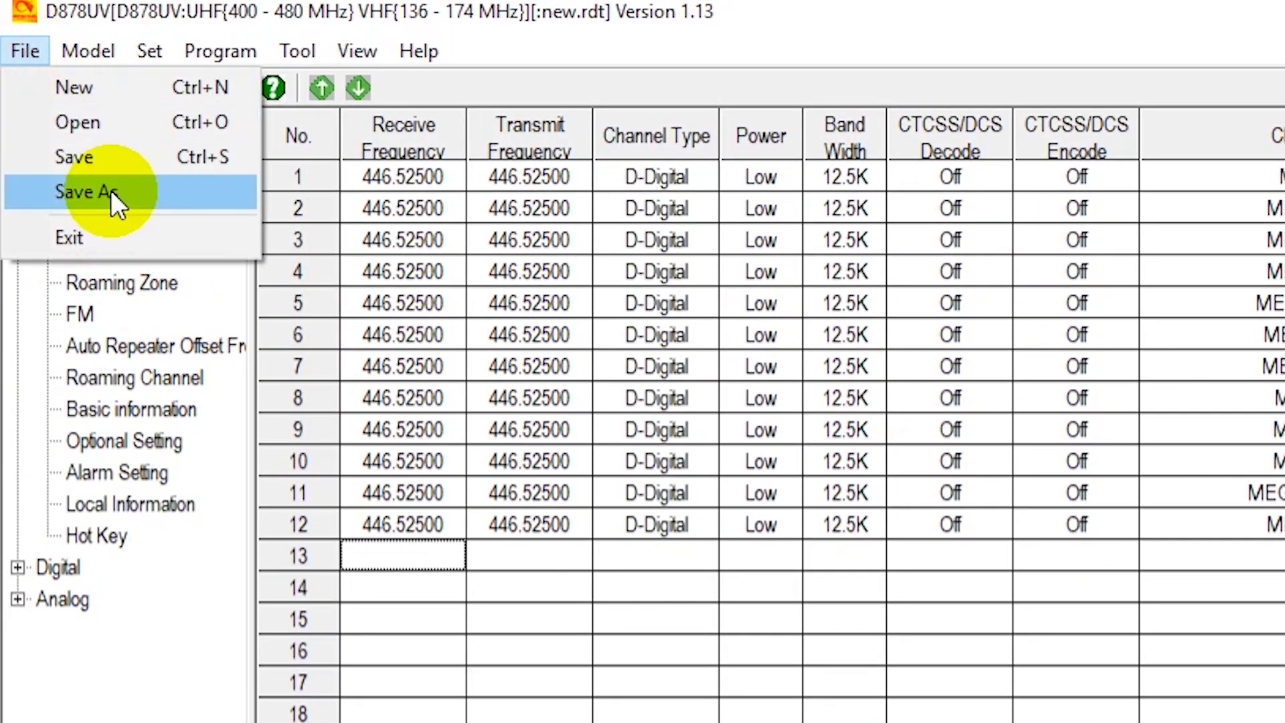
left_click(421, 561)
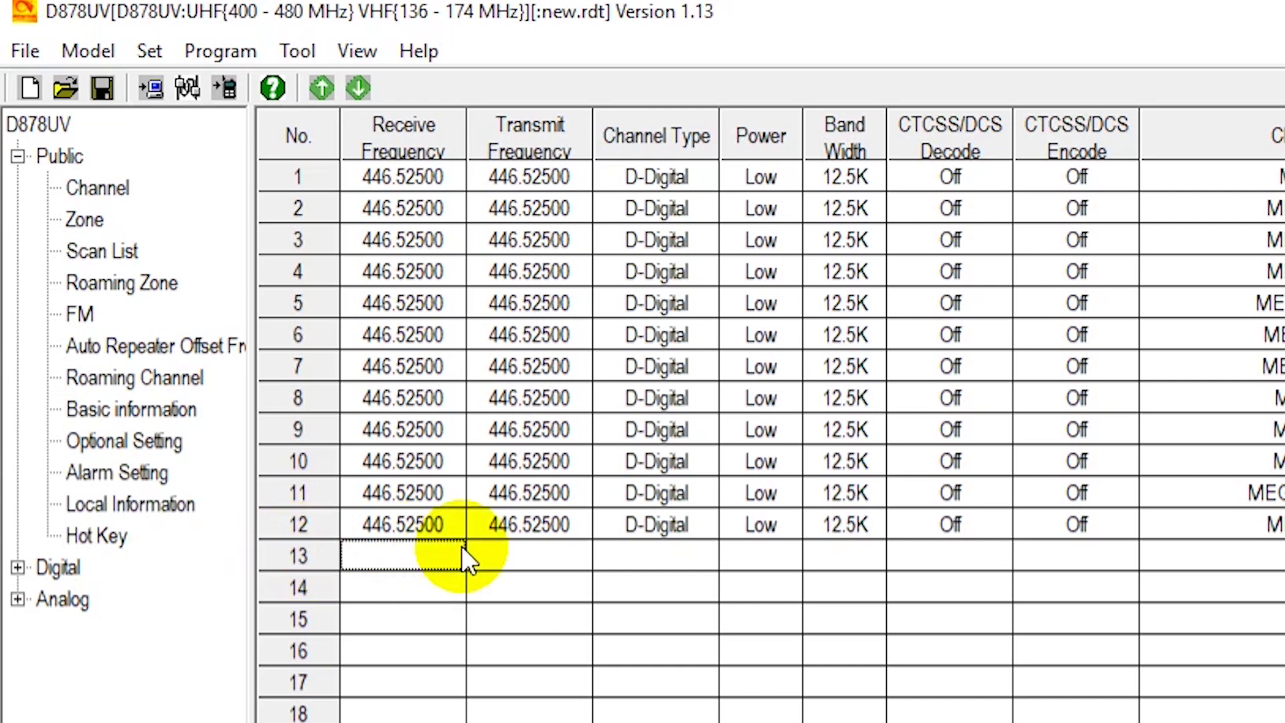
left_click(121, 187)
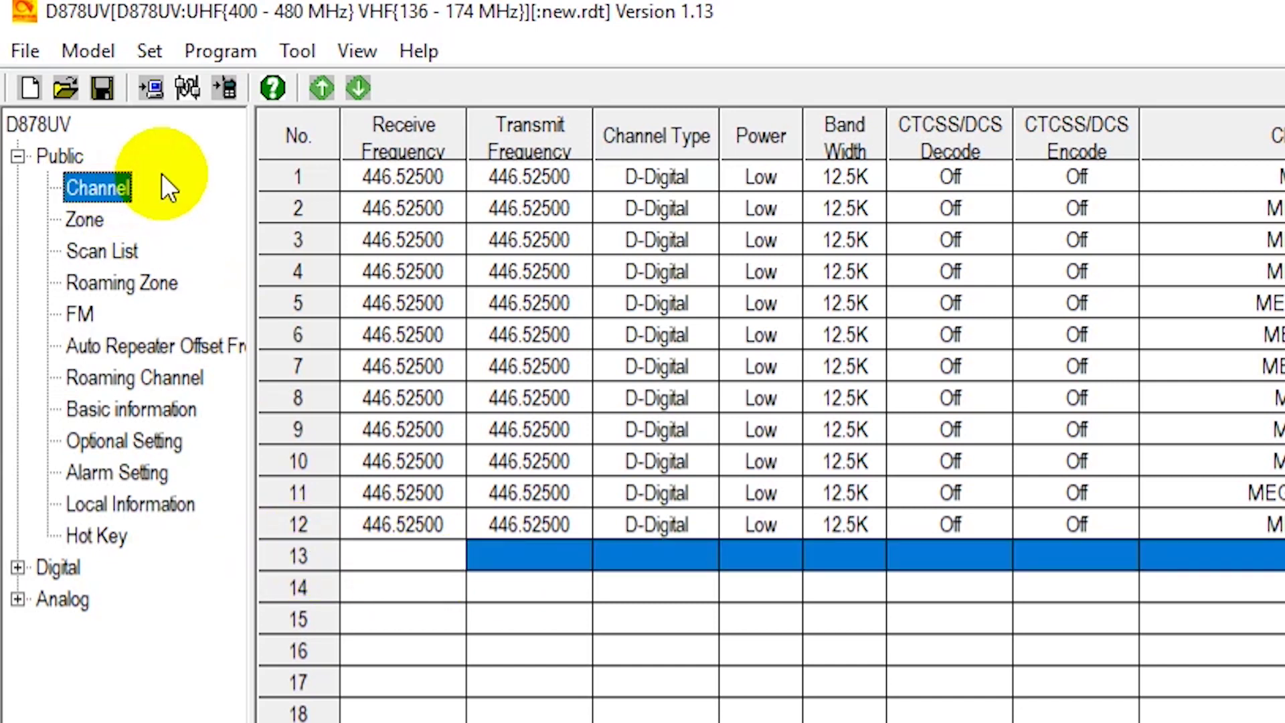
Step: Edit channel 13, naming it W0TE with receive frequency 146.79000
double_click(363, 553)
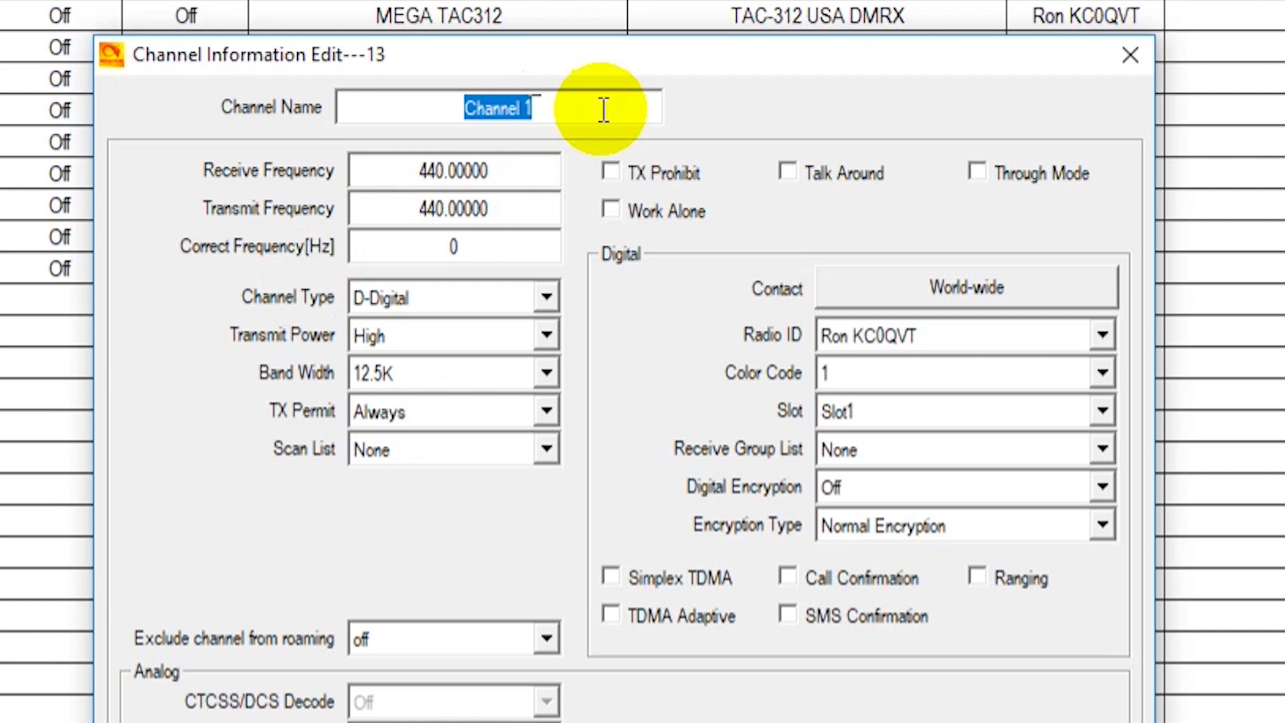
type("W0T")
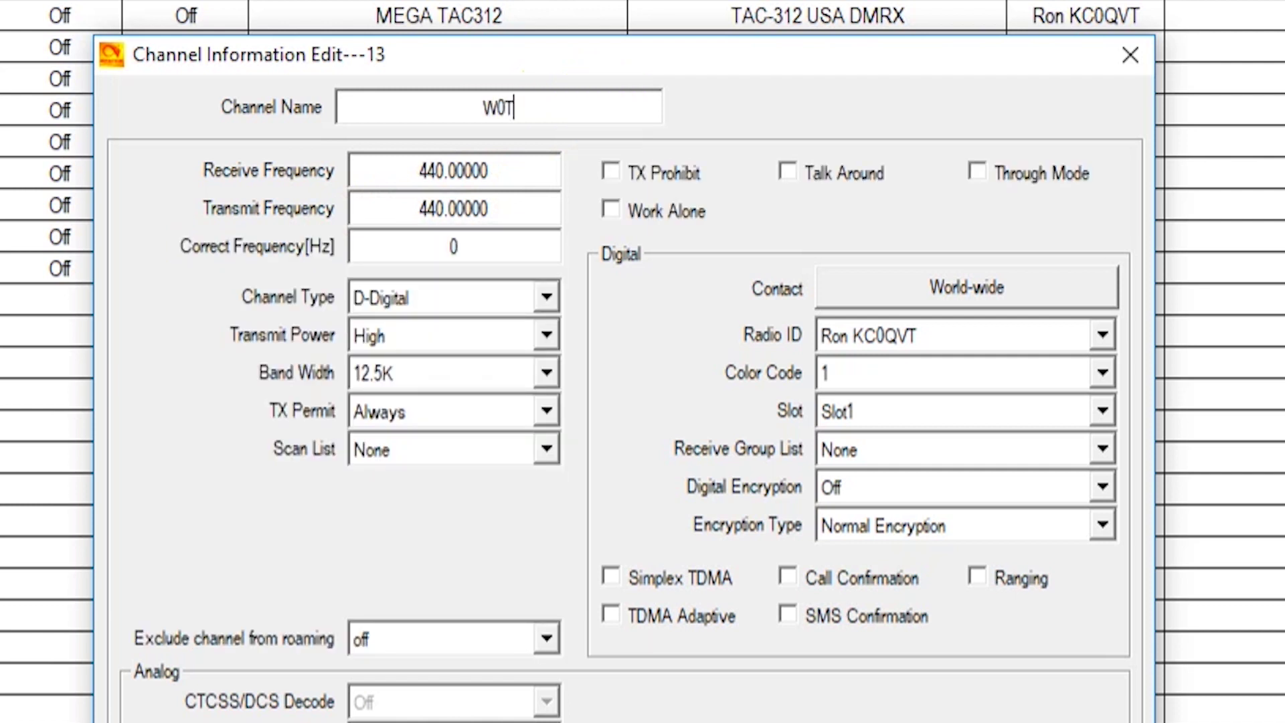
type("E")
double_click(507, 164)
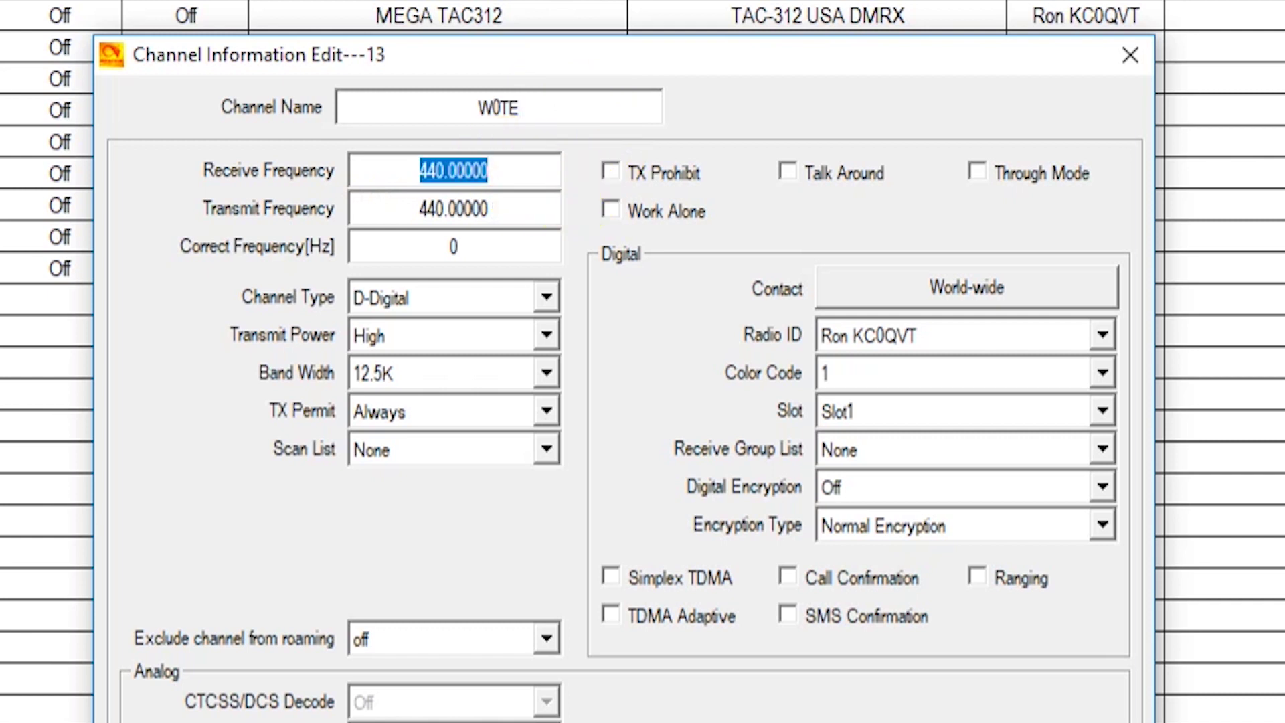
type("1")
key("ctrl+z")
type("146")
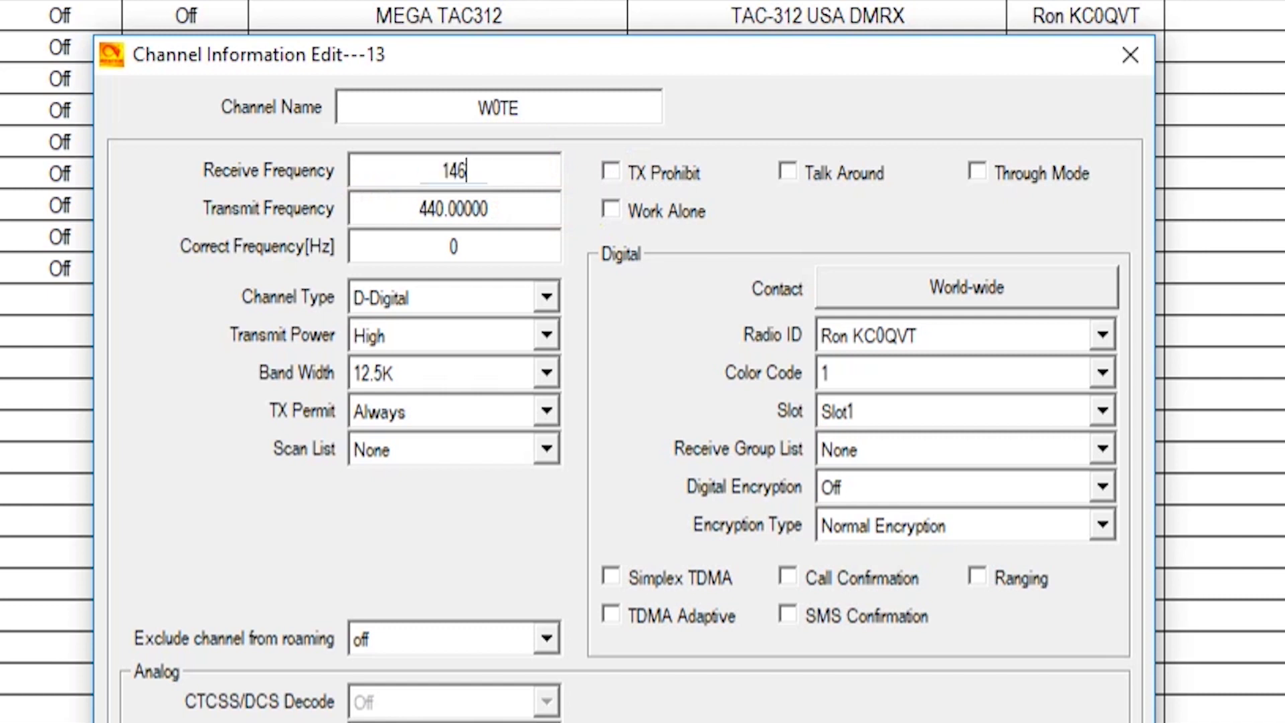
type(".79000")
Step: Set channel 13's transmit frequency to 146.19000
left_click(485, 191)
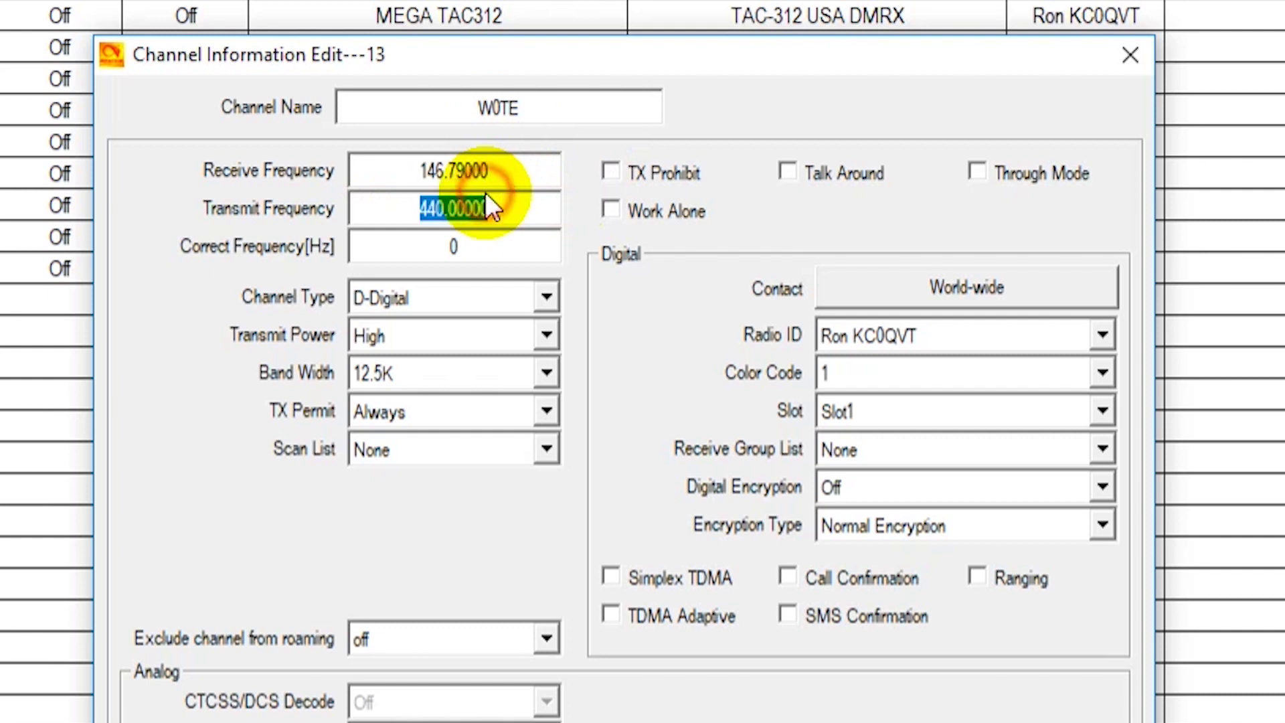
type("146")
key("ctrl+z")
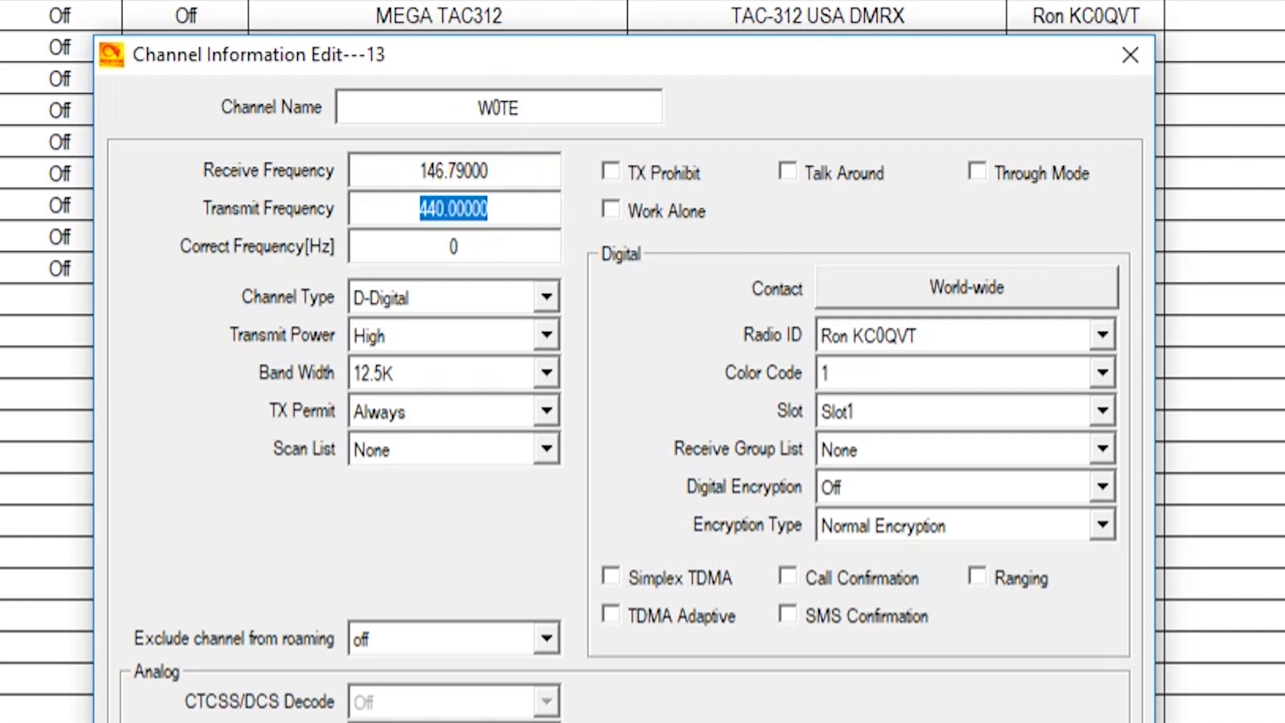
type("146.")
key("BackSpace")
key("BackSpace")
type("6.19000")
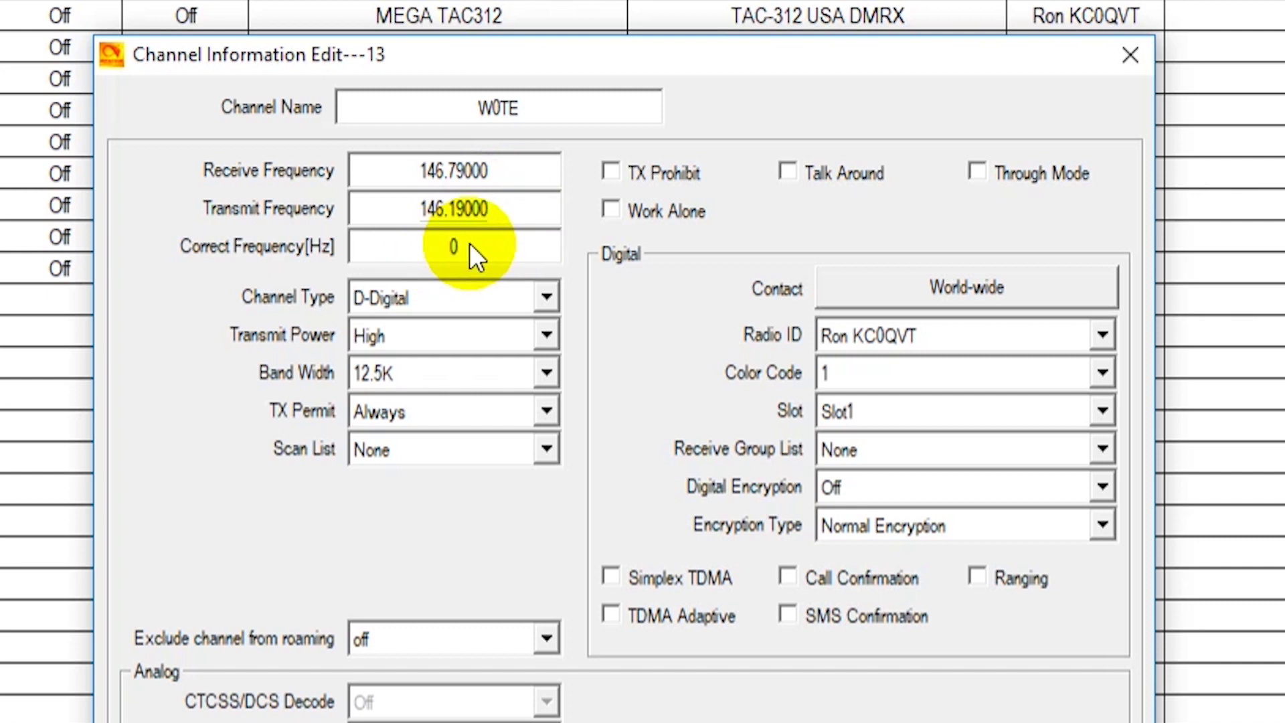
Step: Make the W0TE channel A-Analog with 25K bandwidth
left_click(488, 295)
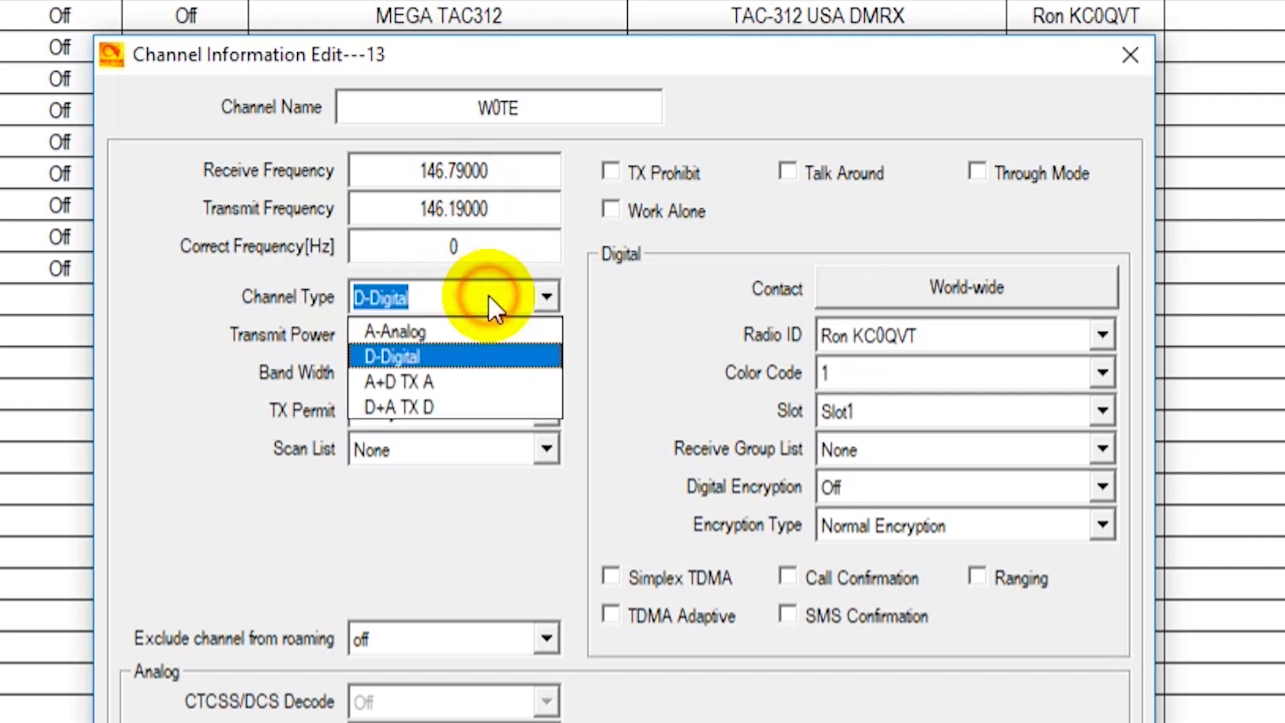
left_click(411, 328)
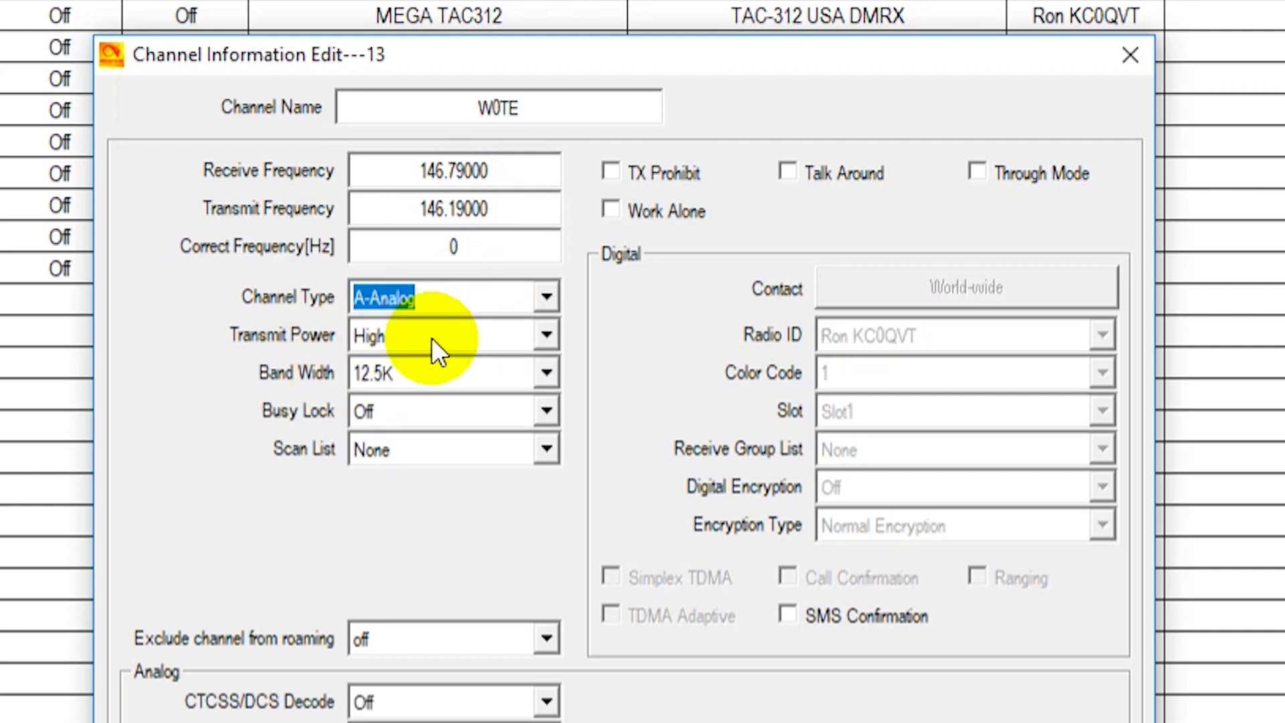
left_click(444, 375)
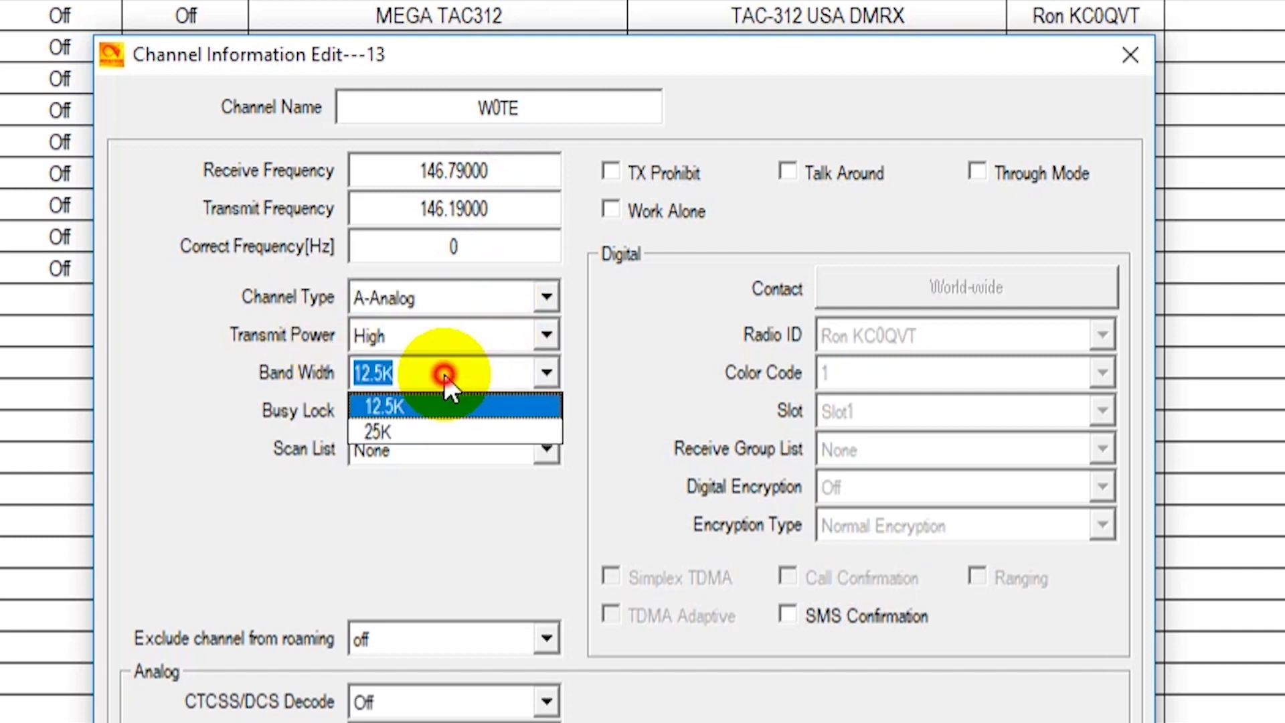
left_click(427, 431)
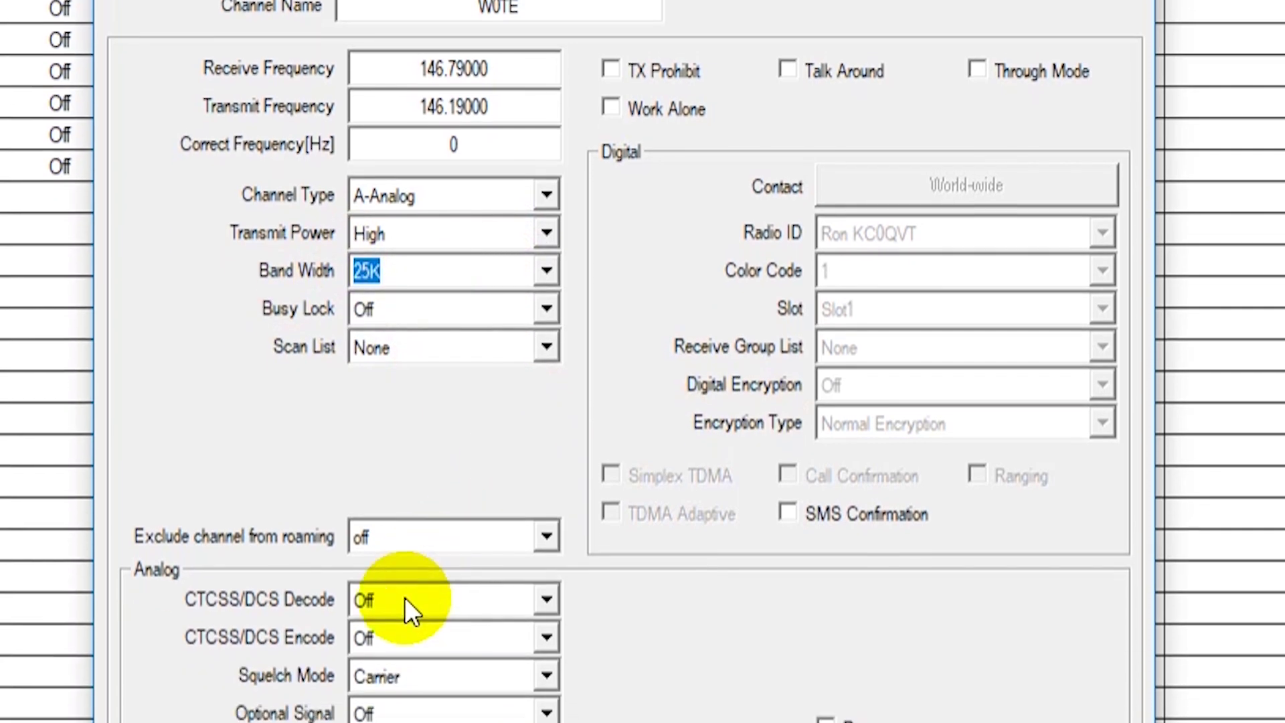
Step: Set the CTCSS decode tone to 107.2
left_click(399, 668)
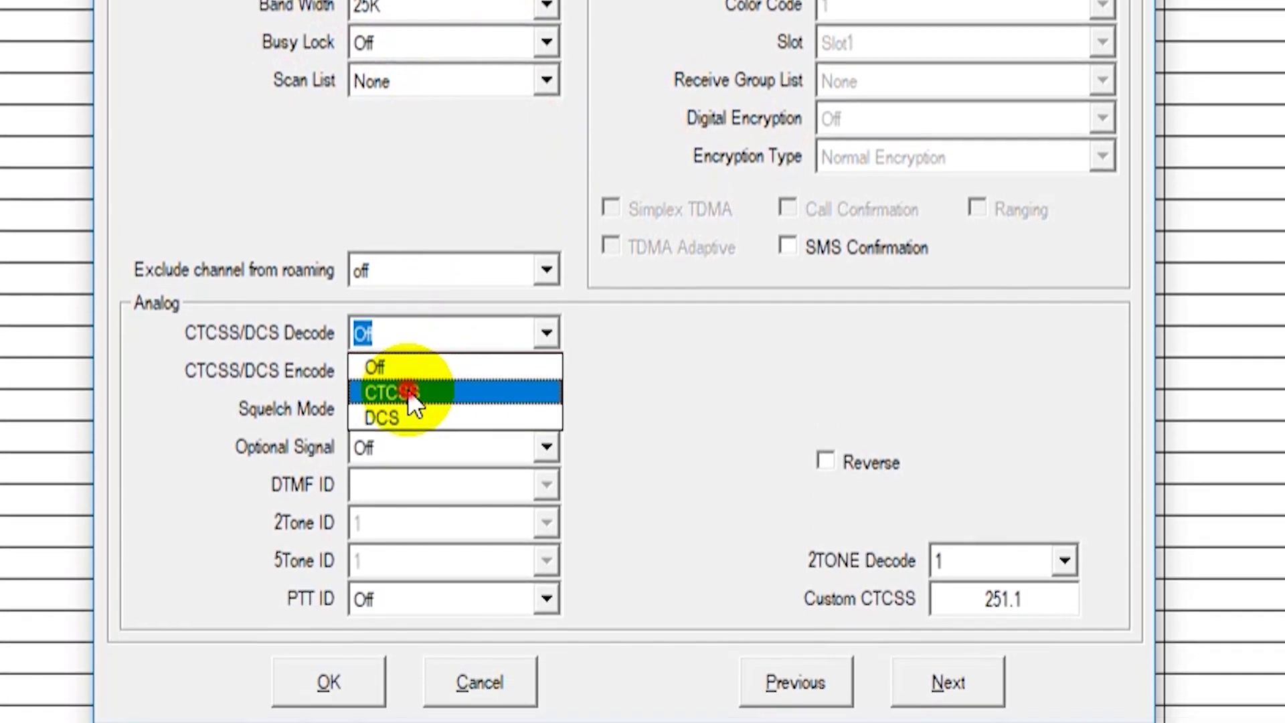
left_click(409, 459)
left_click(698, 400)
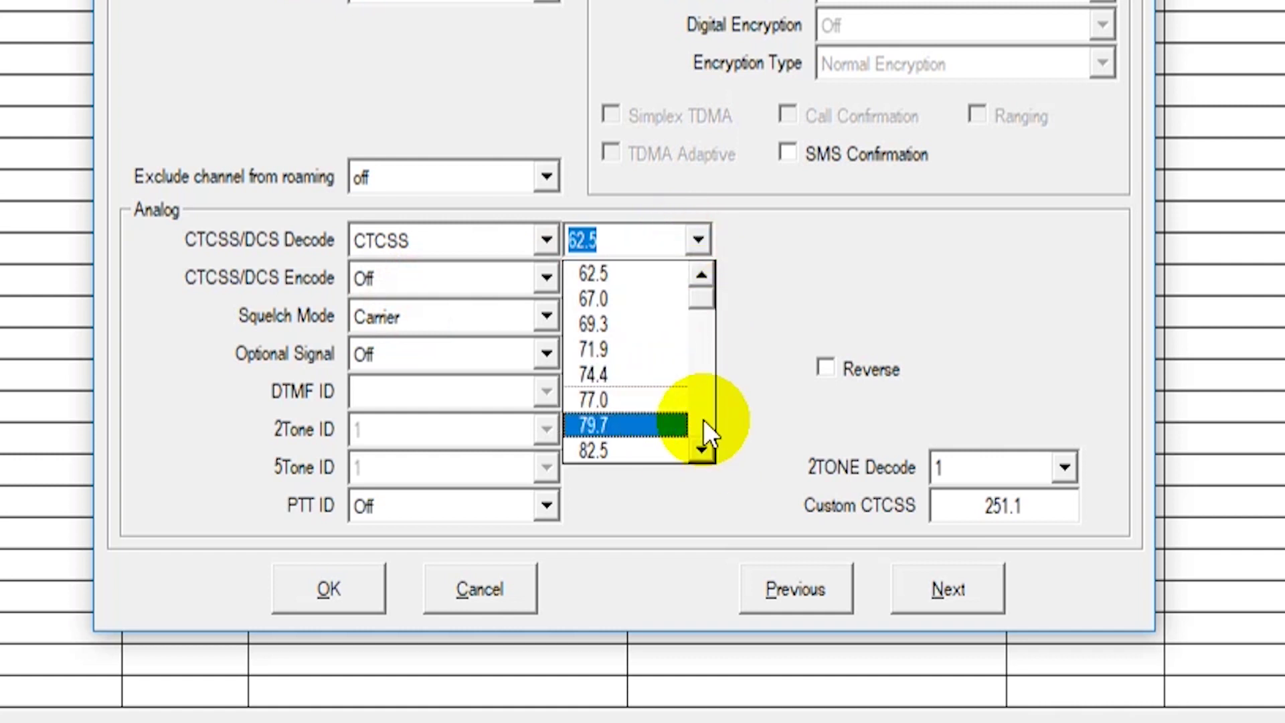
left_click(701, 449)
left_click(701, 455)
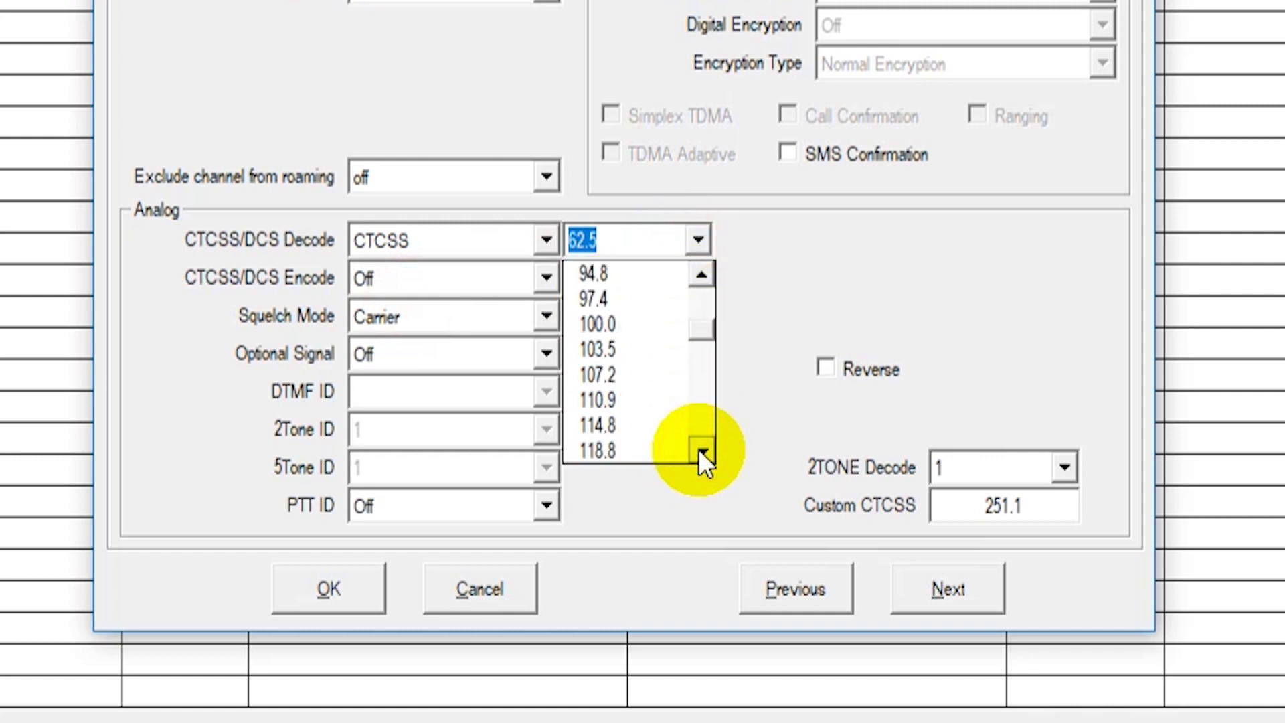
Step: Set the encode tone to CTCSS 107.2
left_click(655, 373)
left_click(507, 281)
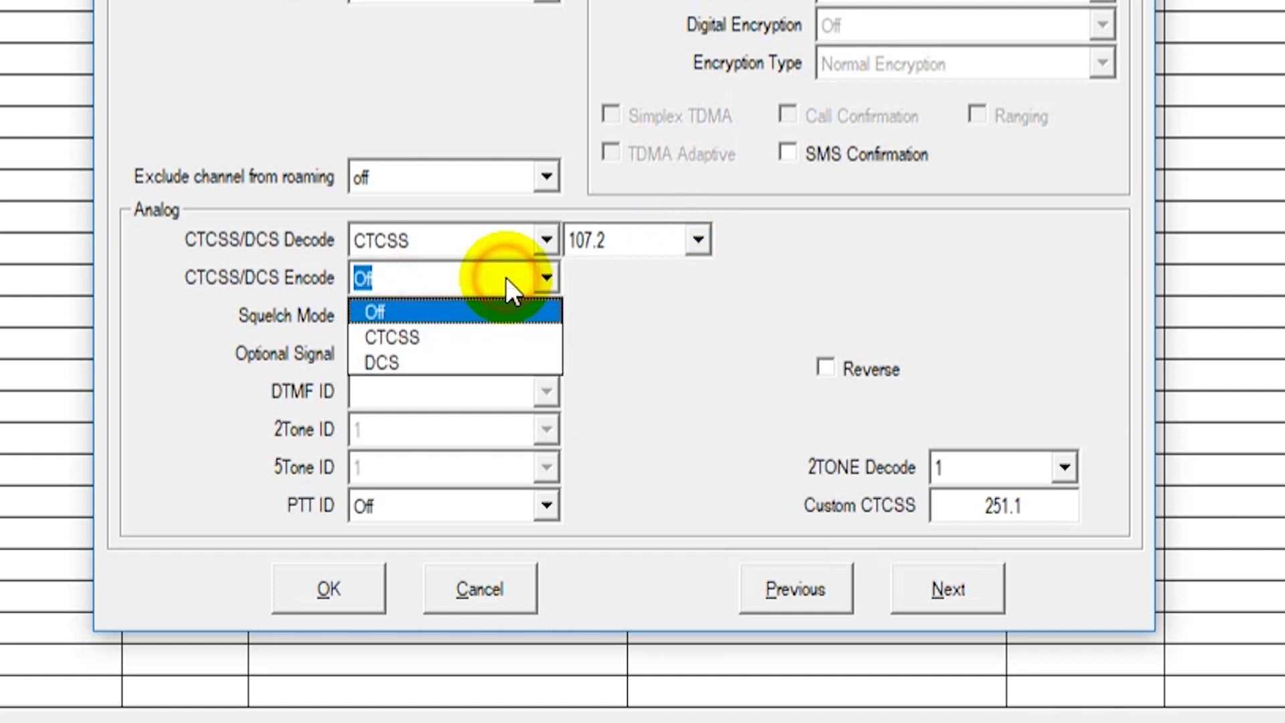
left_click(415, 335)
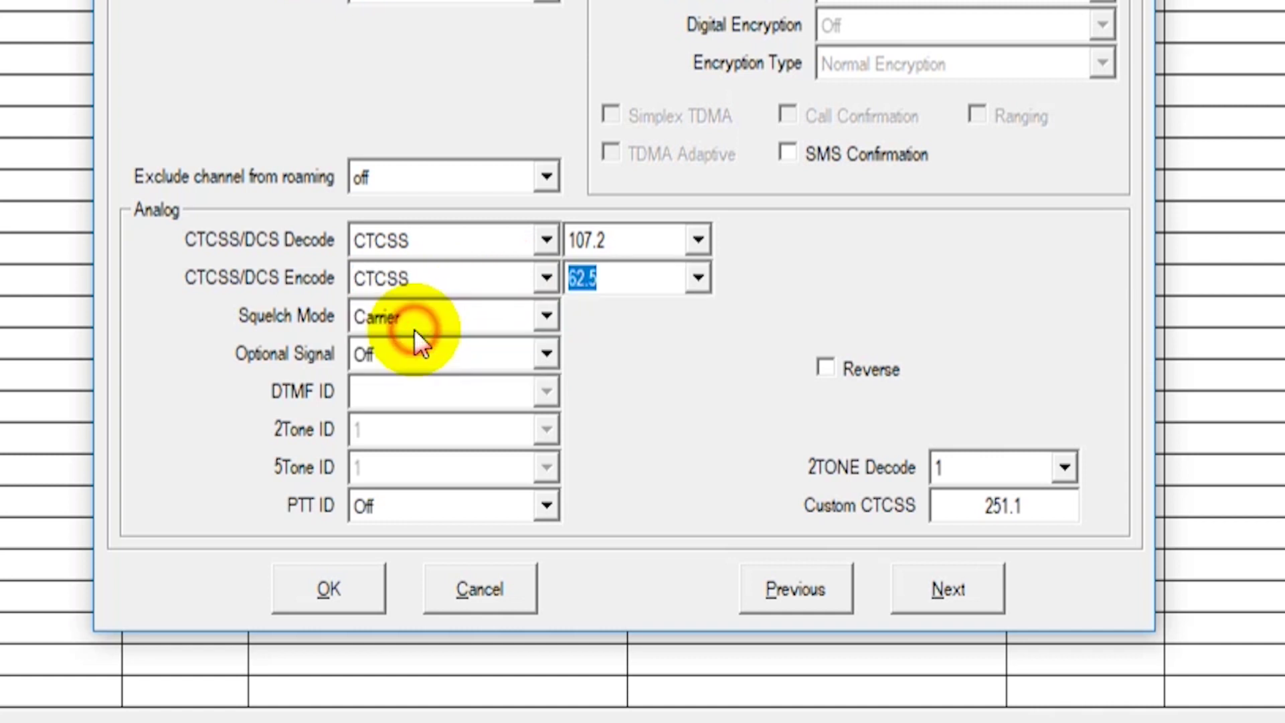
left_click(705, 280)
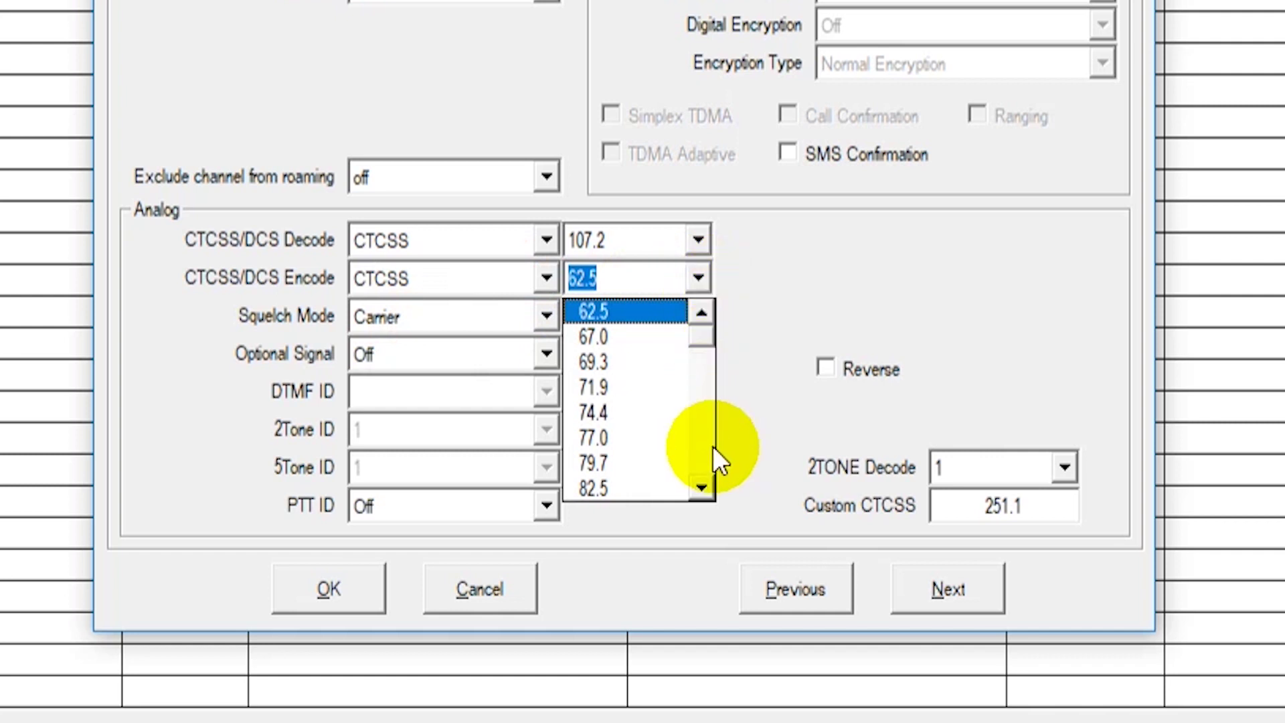
left_click(702, 492)
left_click(702, 492)
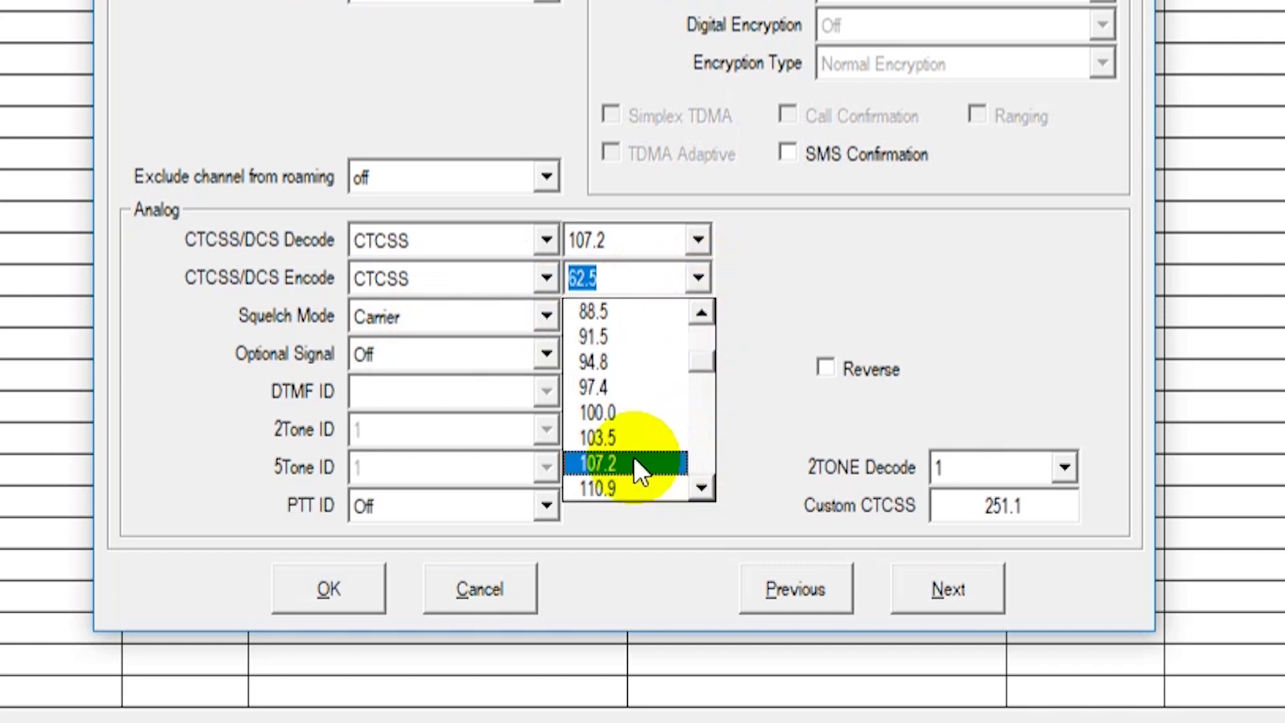
left_click(635, 461)
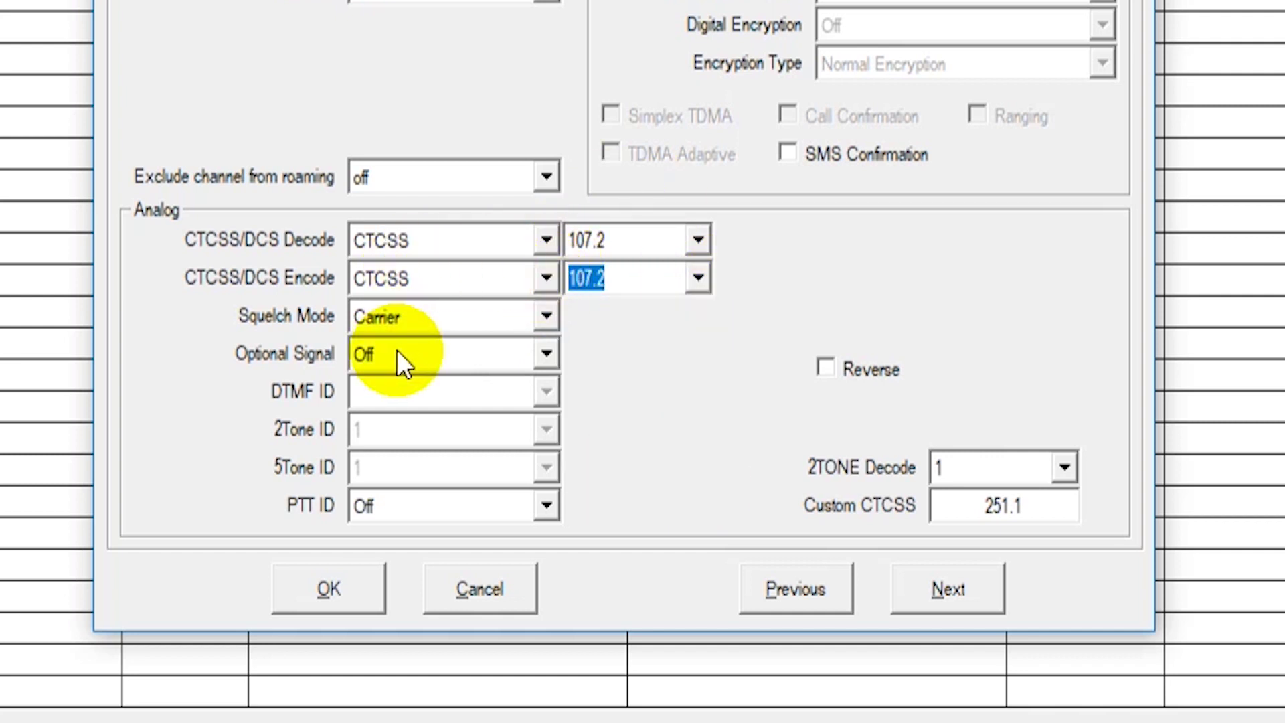
Step: Set squelch mode to CTCSS/DCS and save the channel
left_click(387, 321)
left_click(405, 370)
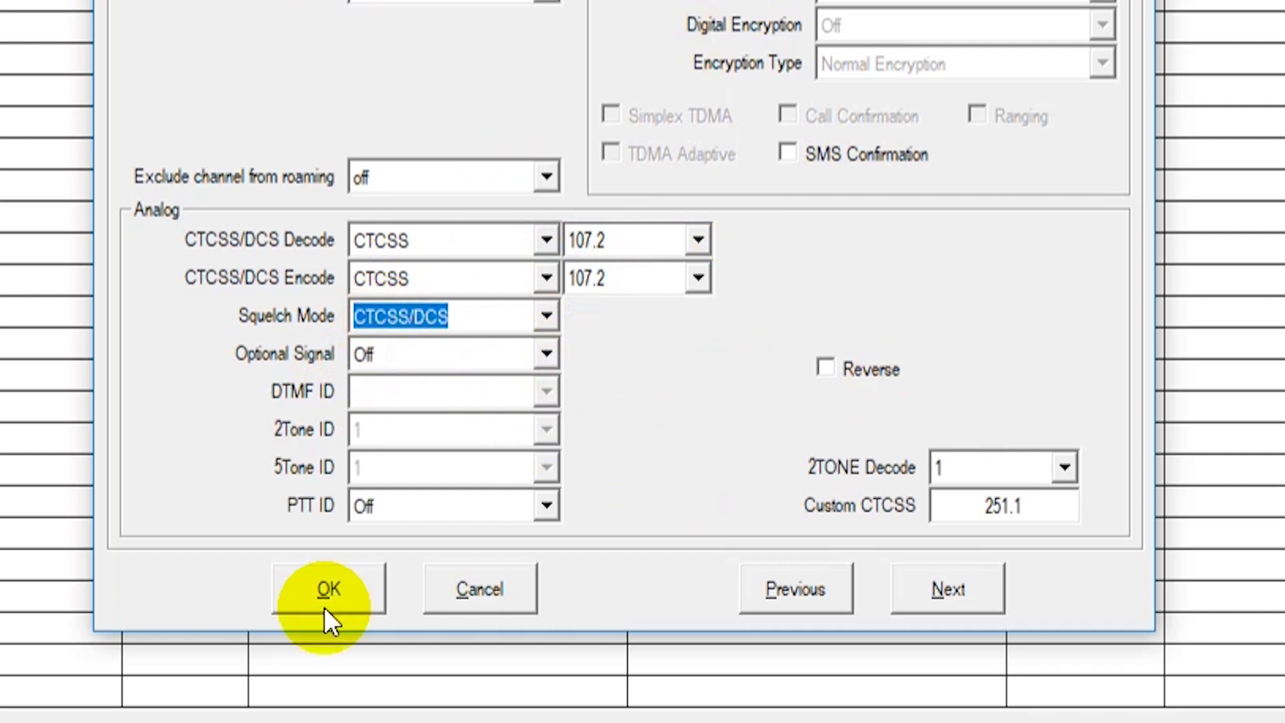
left_click(333, 589)
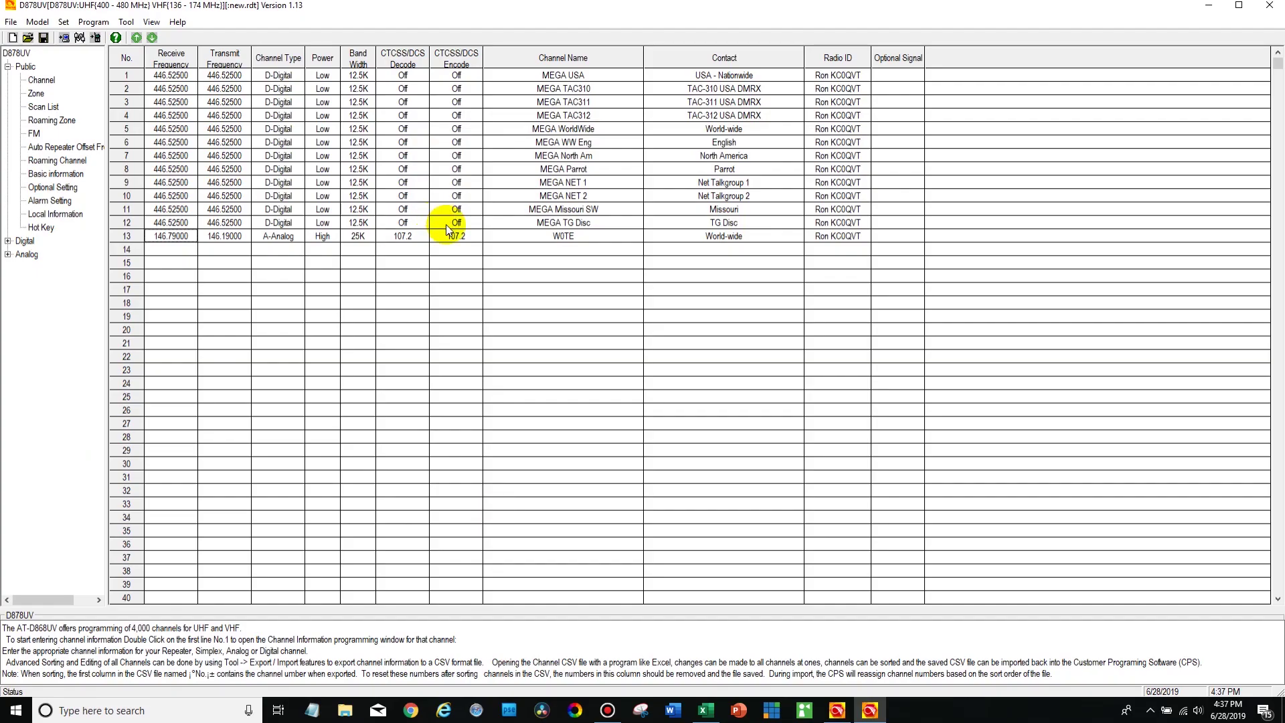
Step: Switch to the Public > Zone table, showing DV Mega Zone with 12 channels
left_click(729, 236)
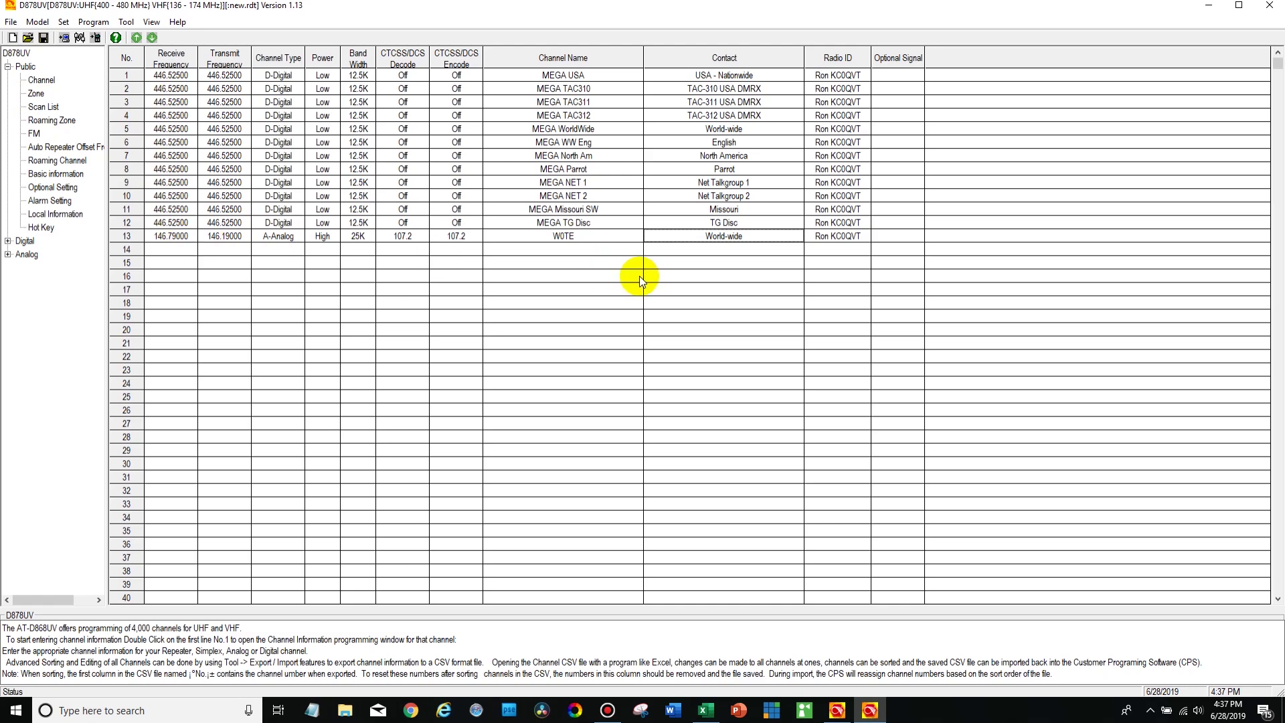
left_click(40, 79)
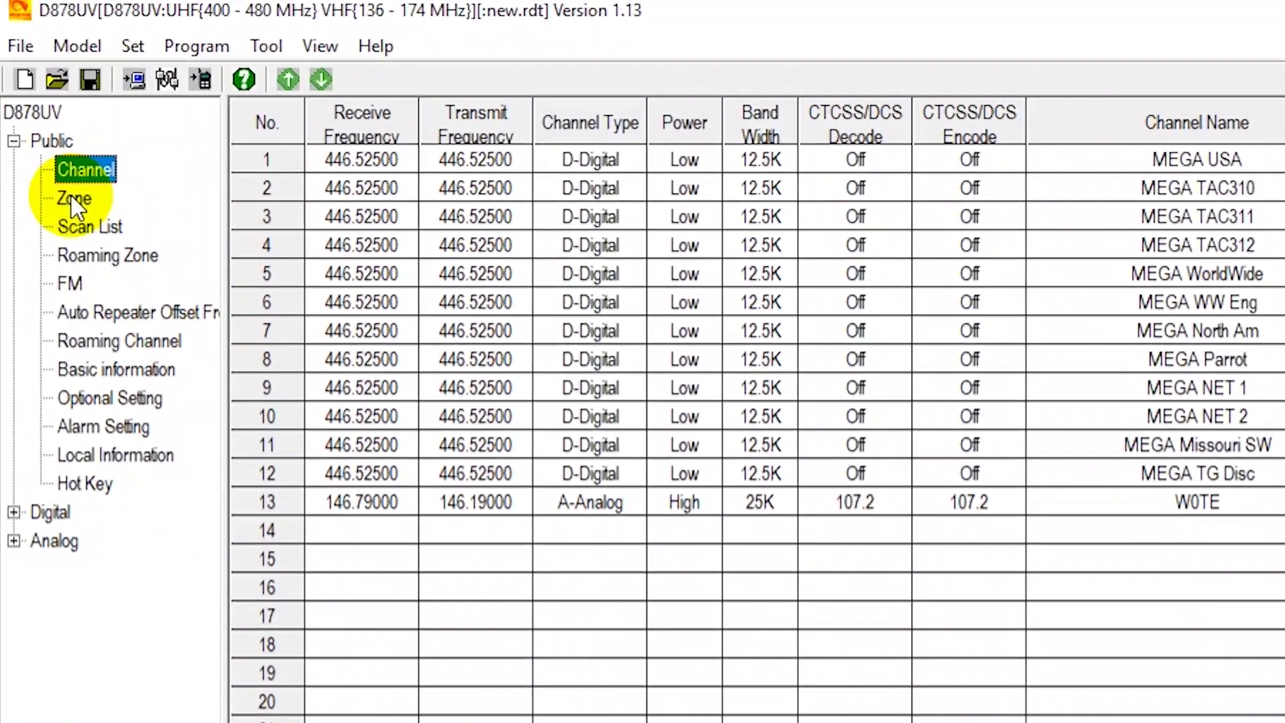
left_click(72, 200)
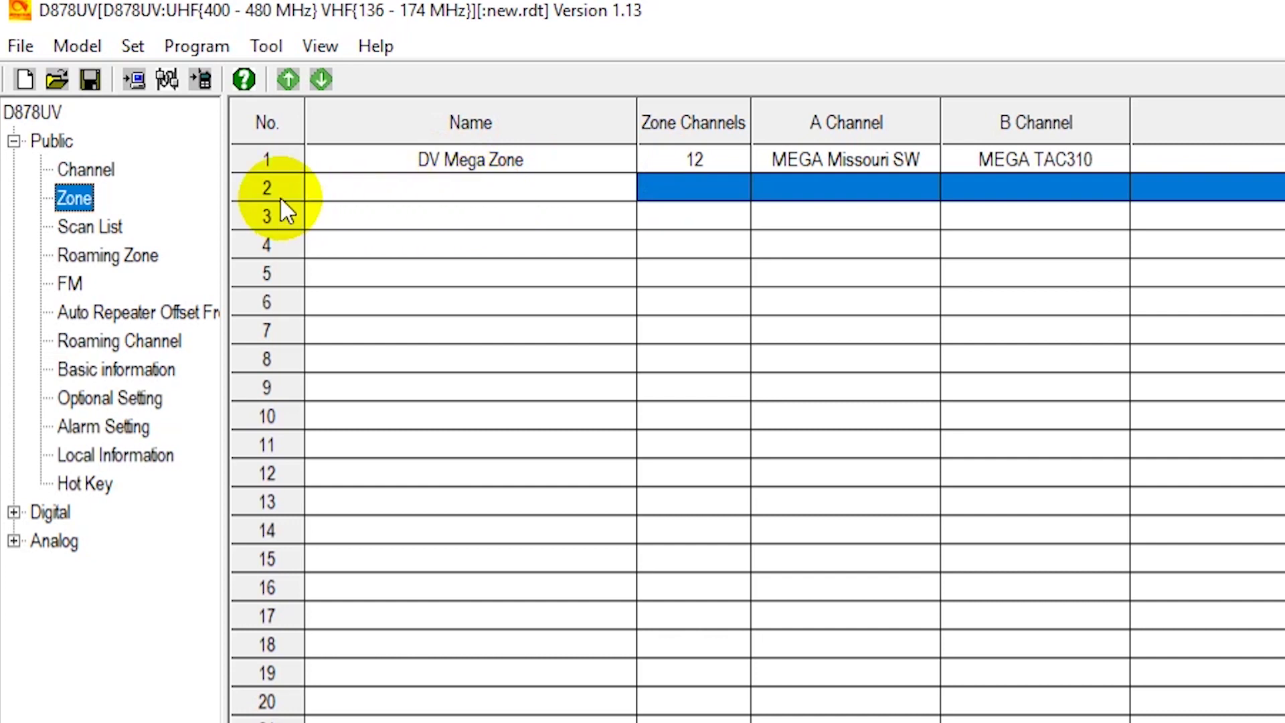
Step: Create zone 2 named Local with W0TE as its only member channel
double_click(347, 187)
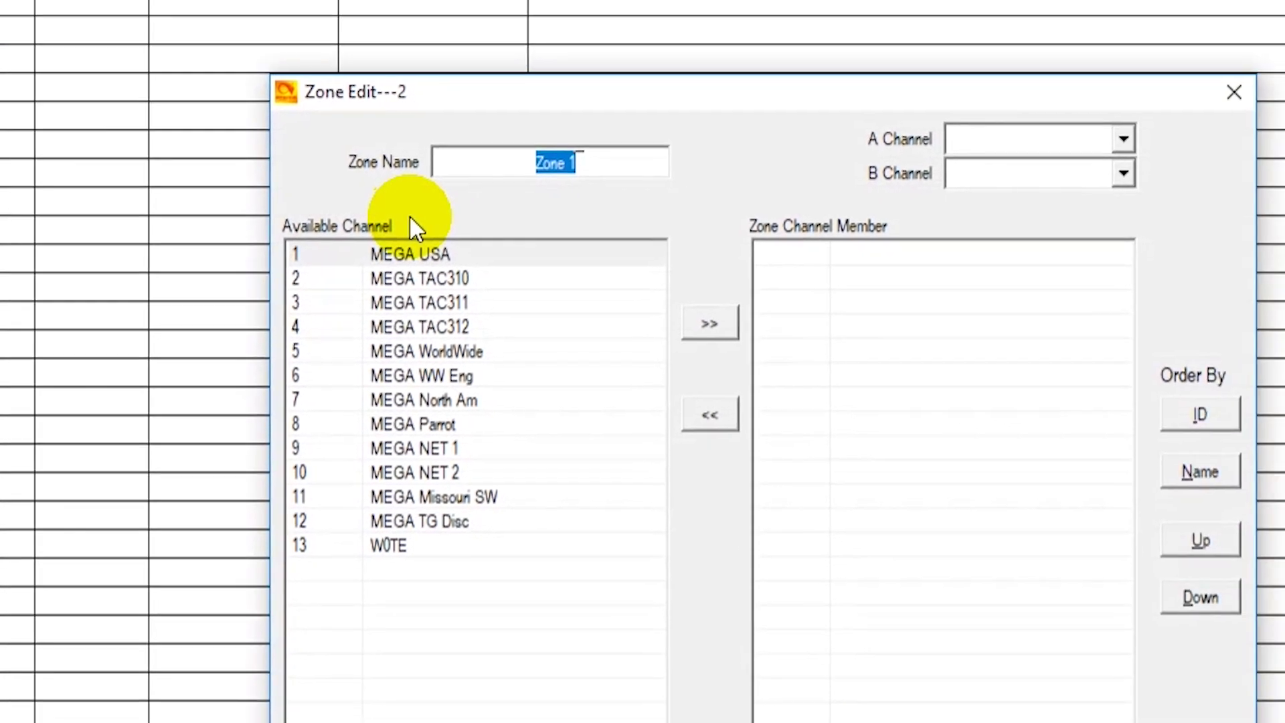
type("Local")
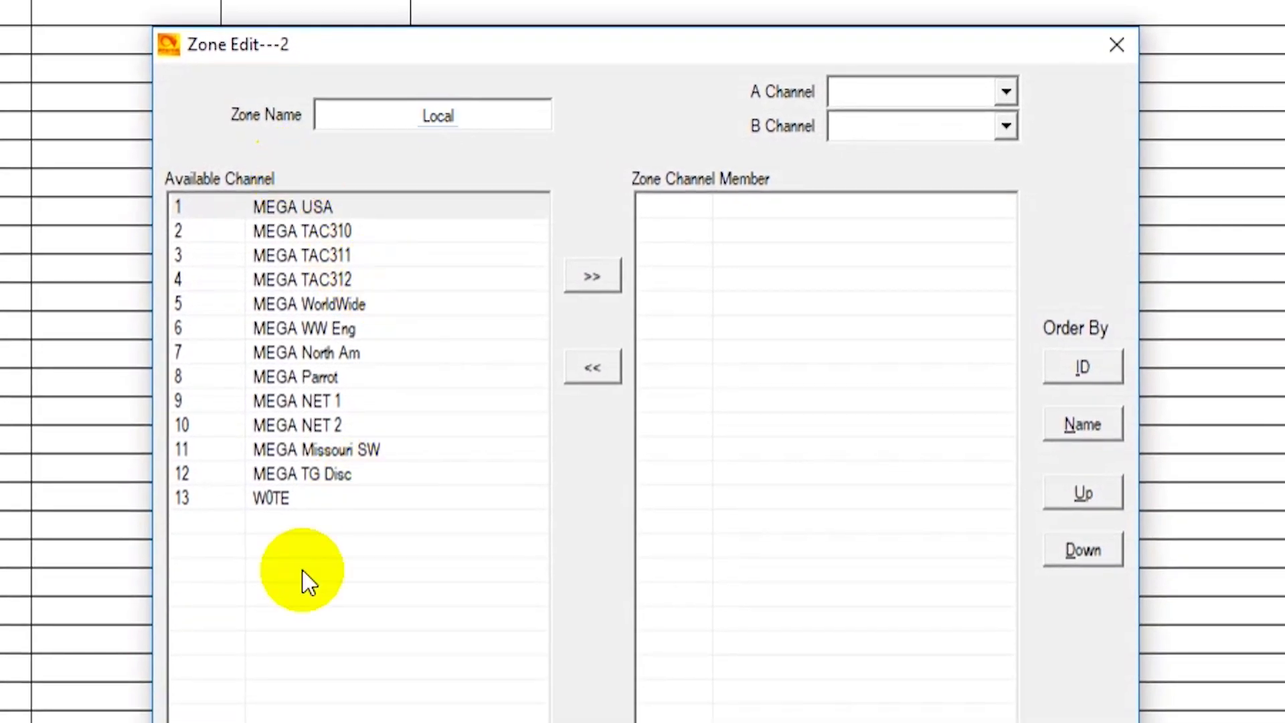
left_click(287, 500)
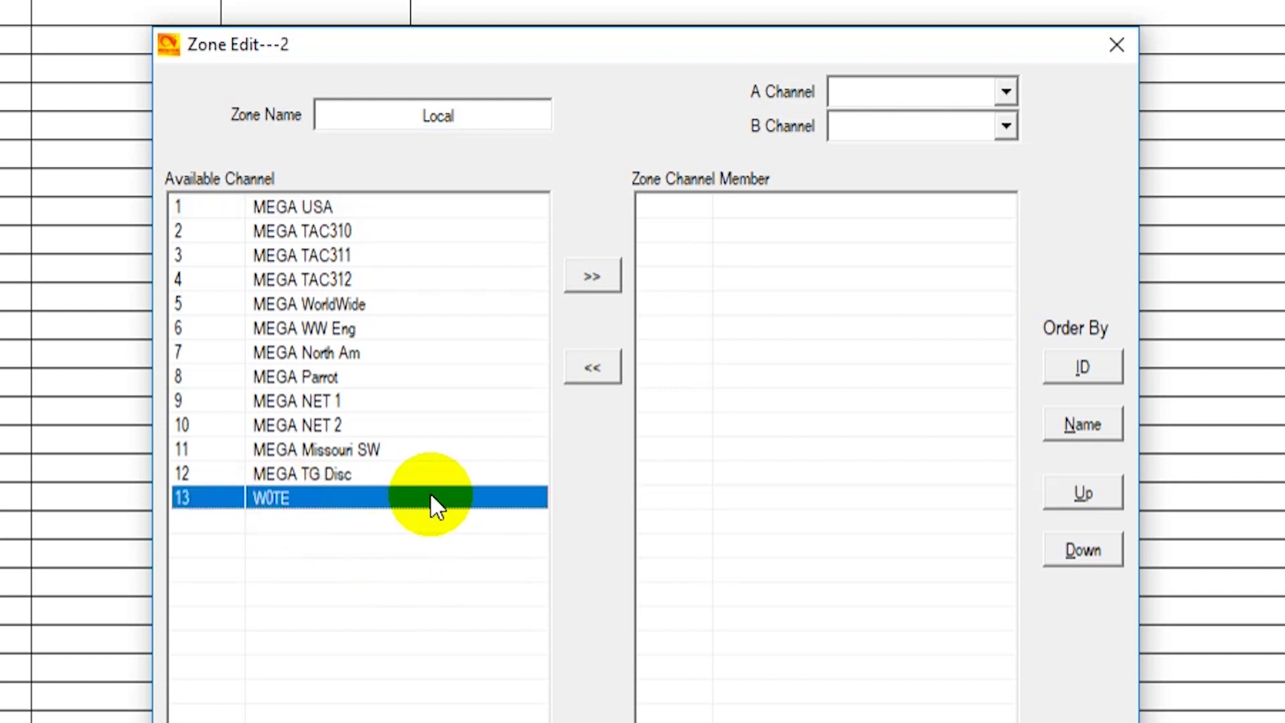
left_click(618, 278)
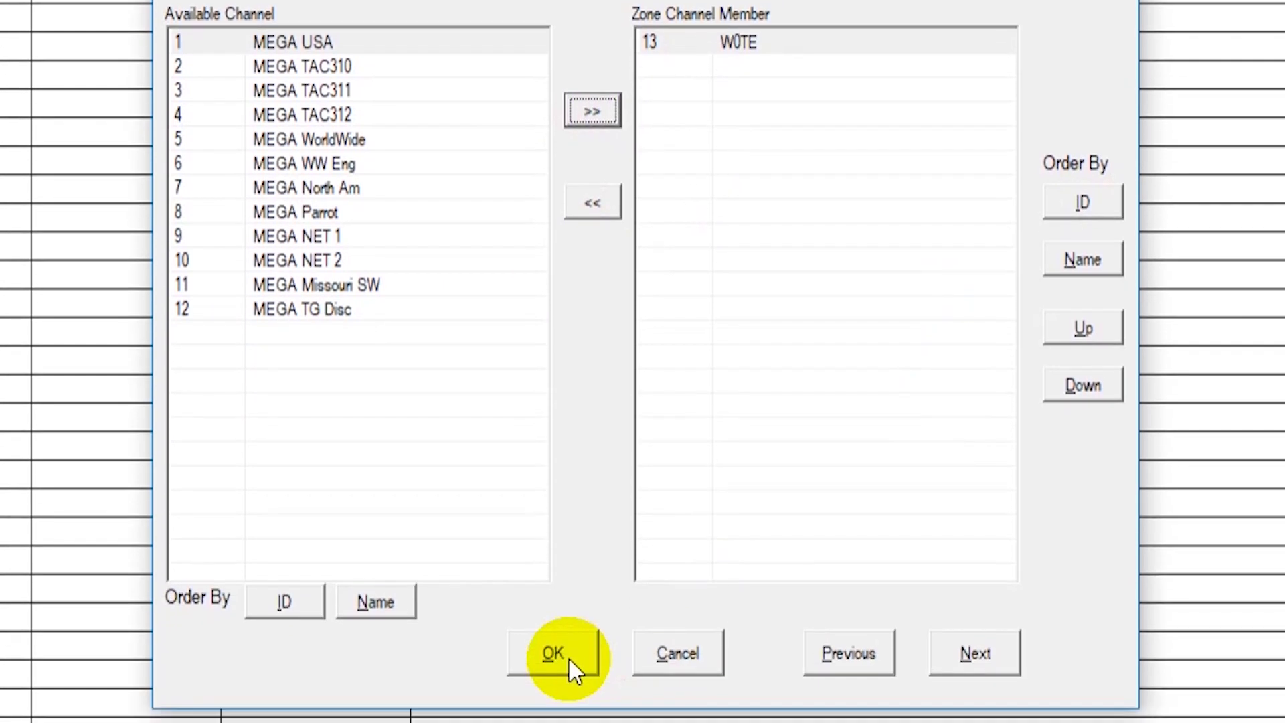
left_click(568, 541)
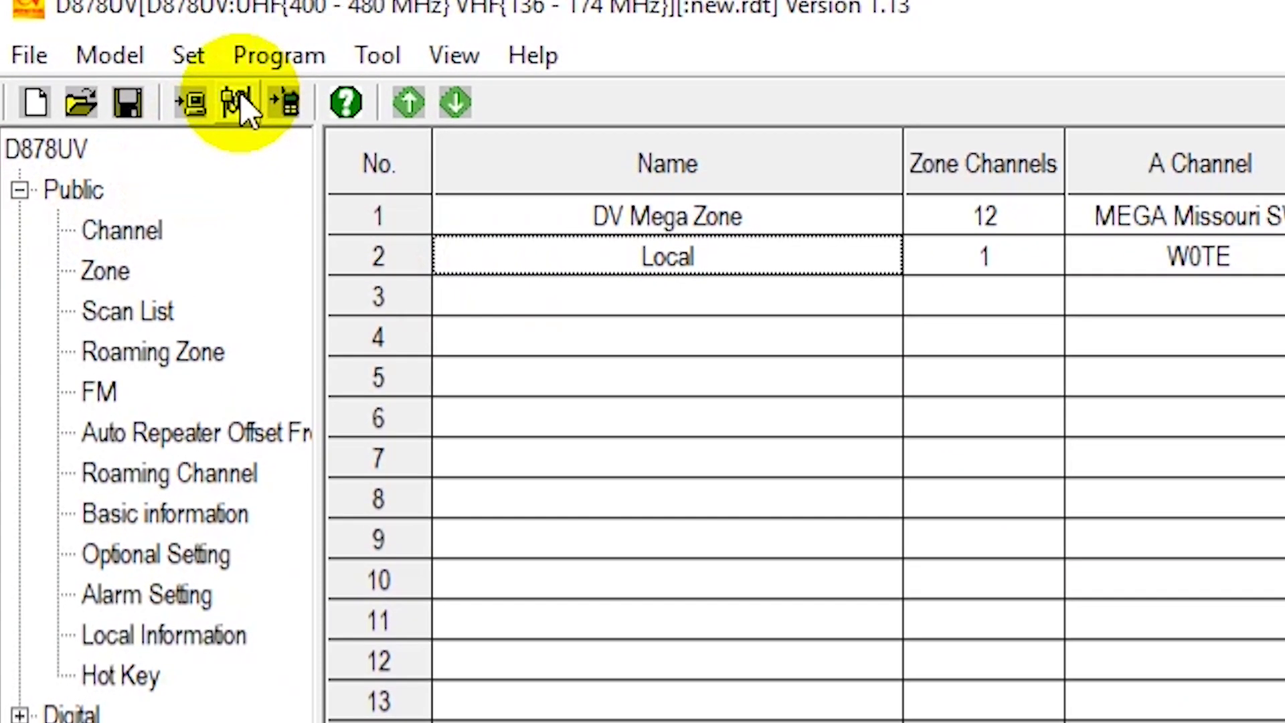
Step: Confirm the COM port and write the channels and zones to the radio with Other Data
left_click(237, 100)
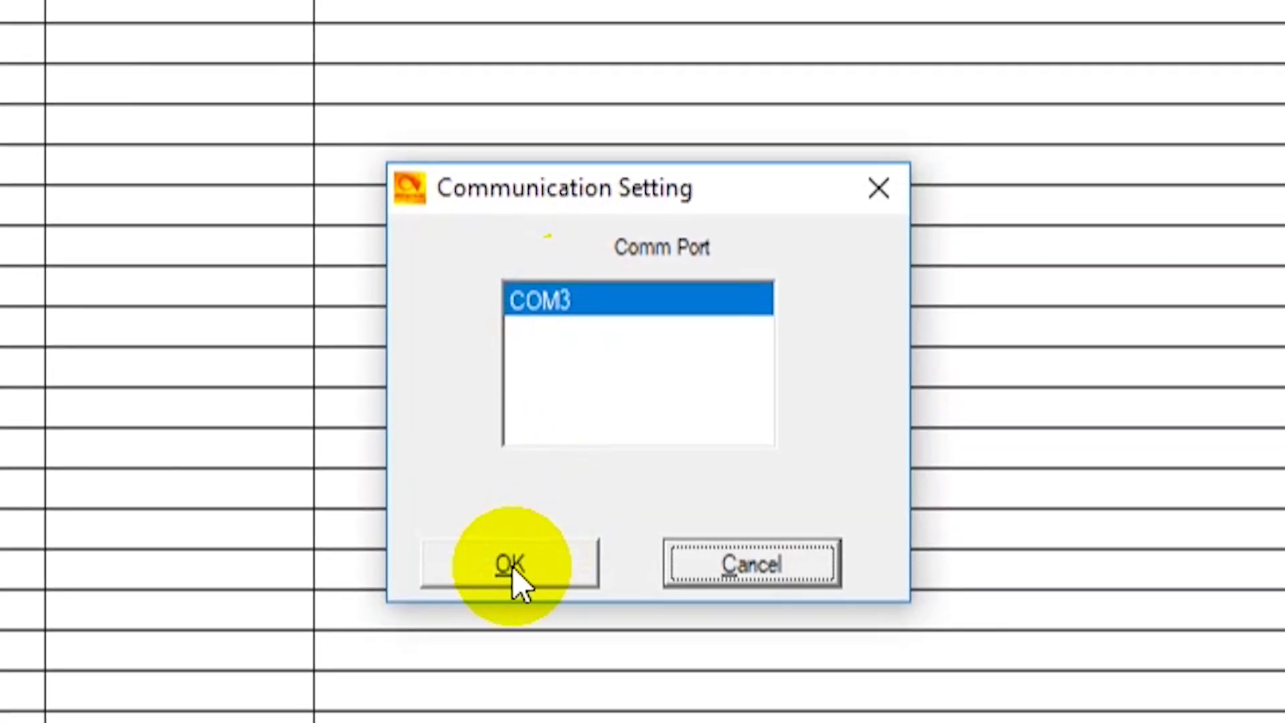
left_click(512, 566)
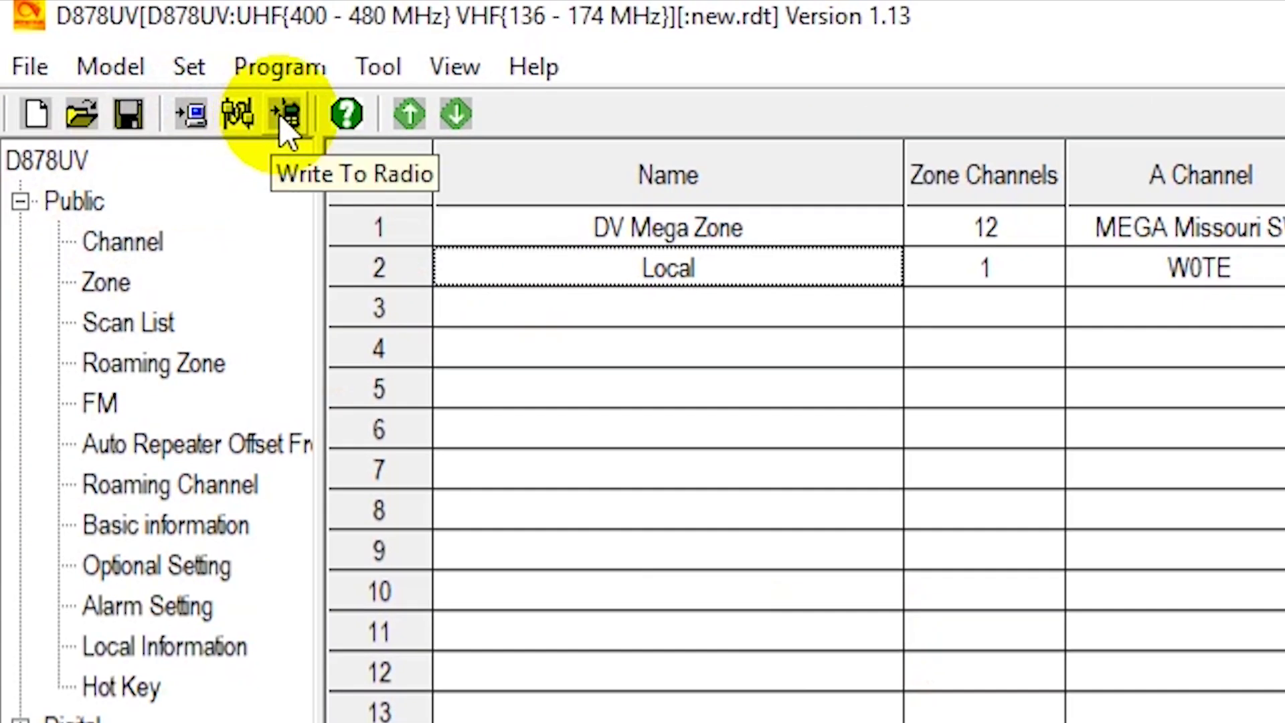
left_click(284, 115)
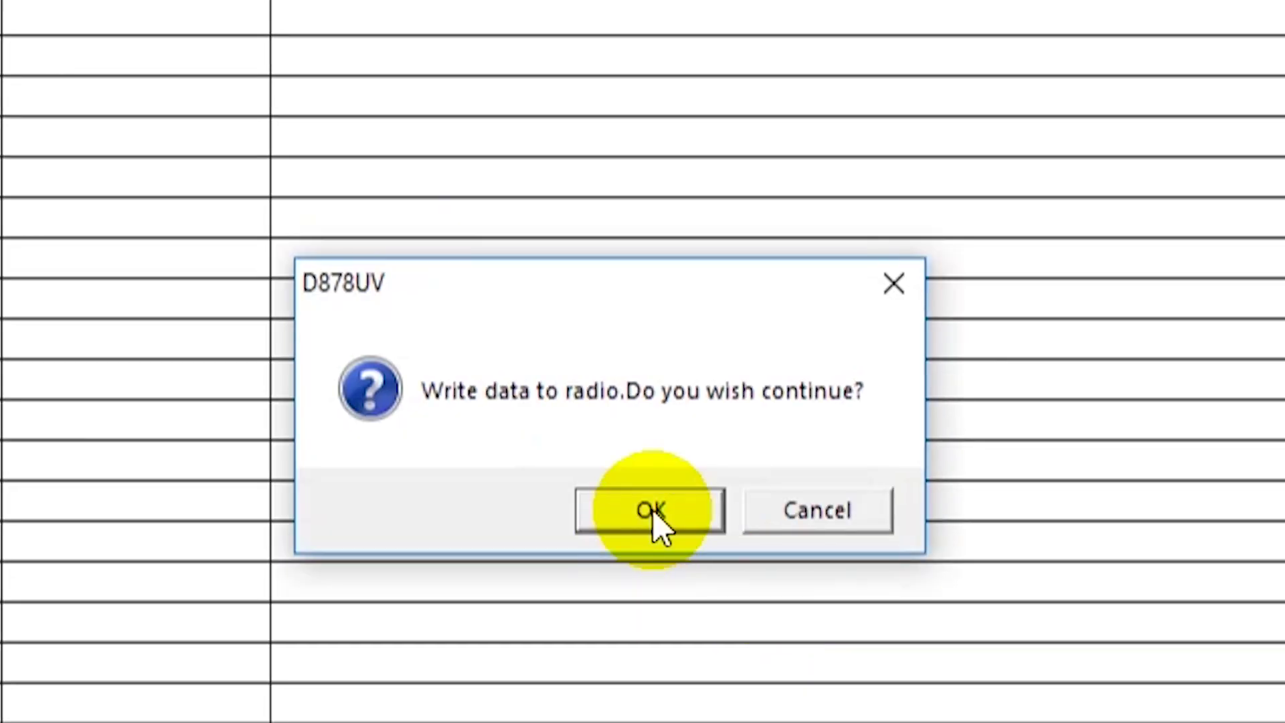
left_click(655, 515)
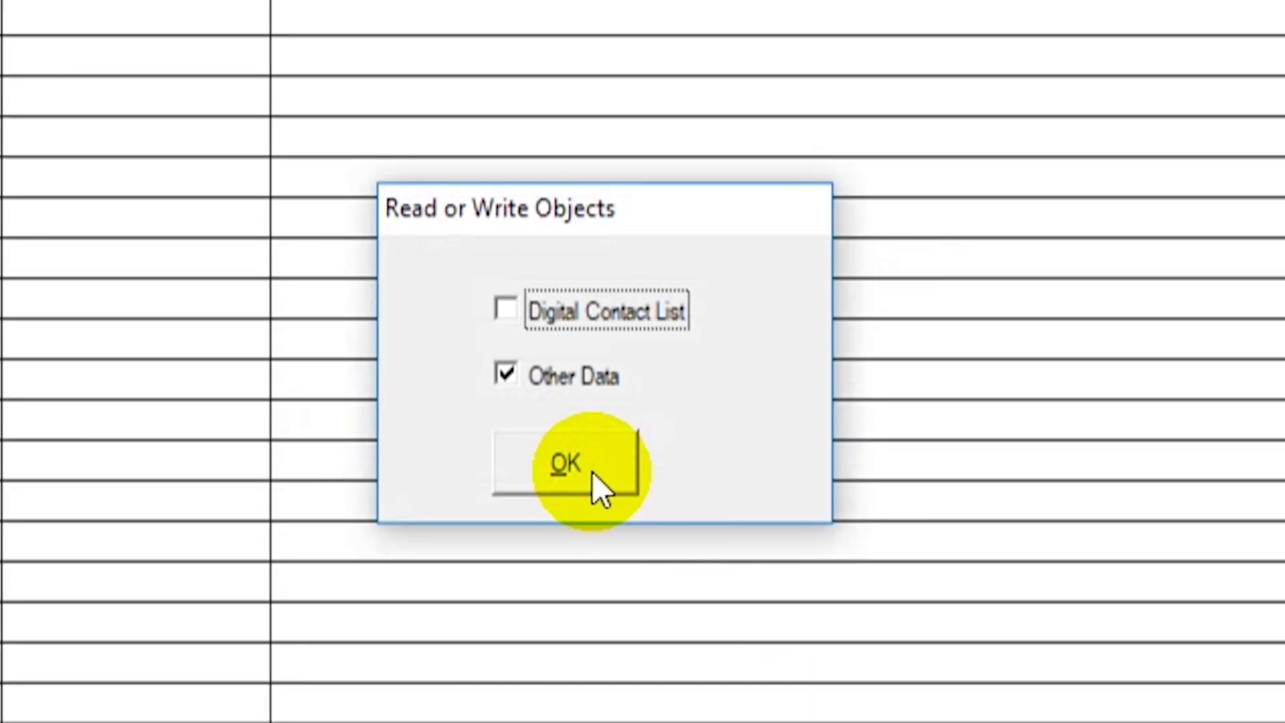
left_click(592, 472)
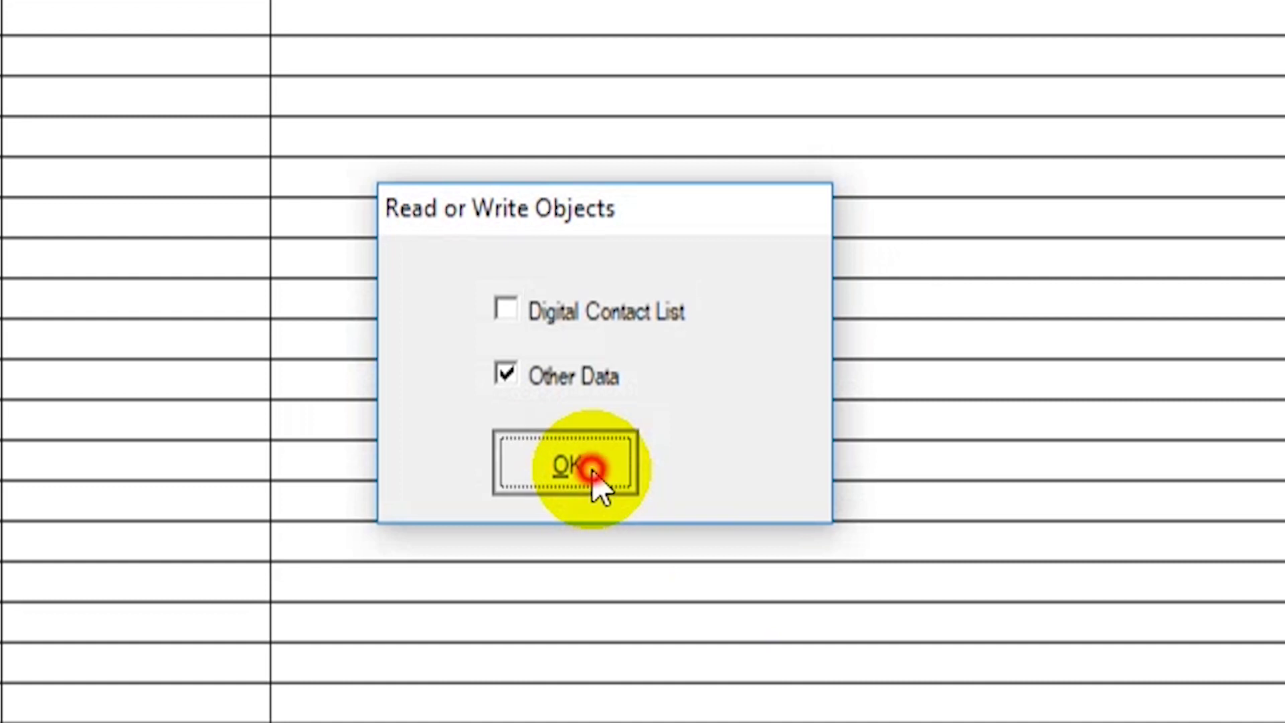